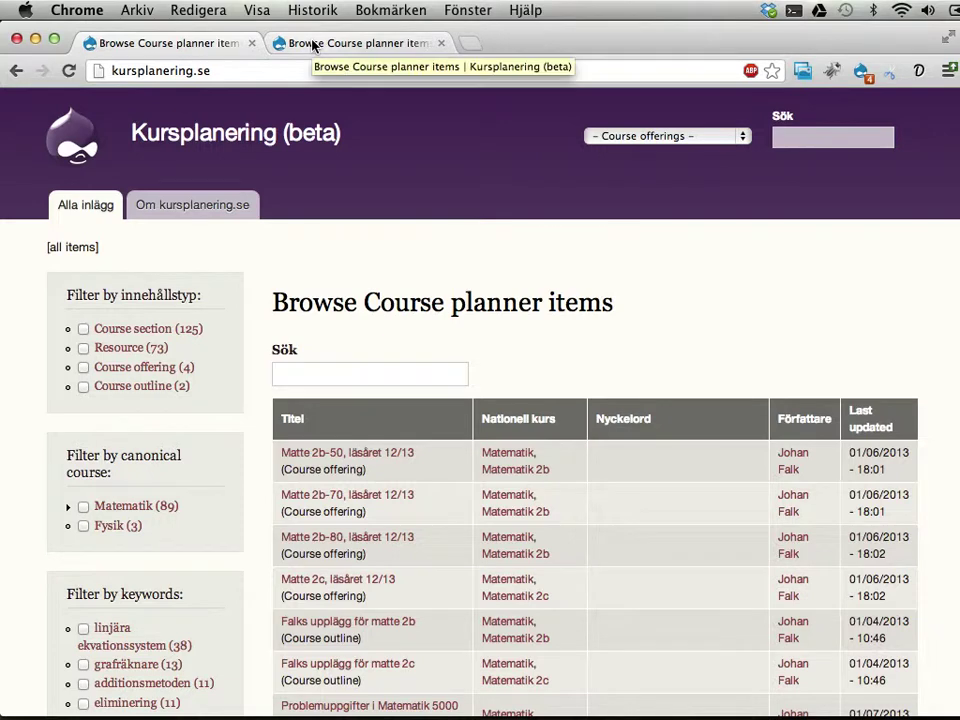
On the local Kursplanering site, start a new course offering titled "Matte 2b, våren 2013".
left_click(313, 45)
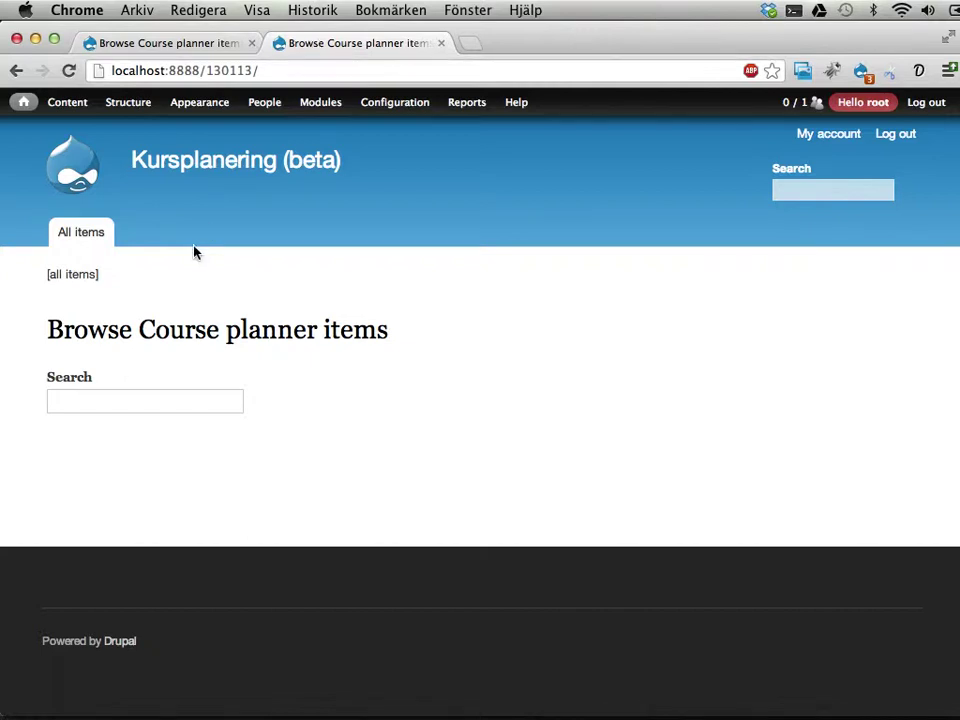
mouse_move(67, 108)
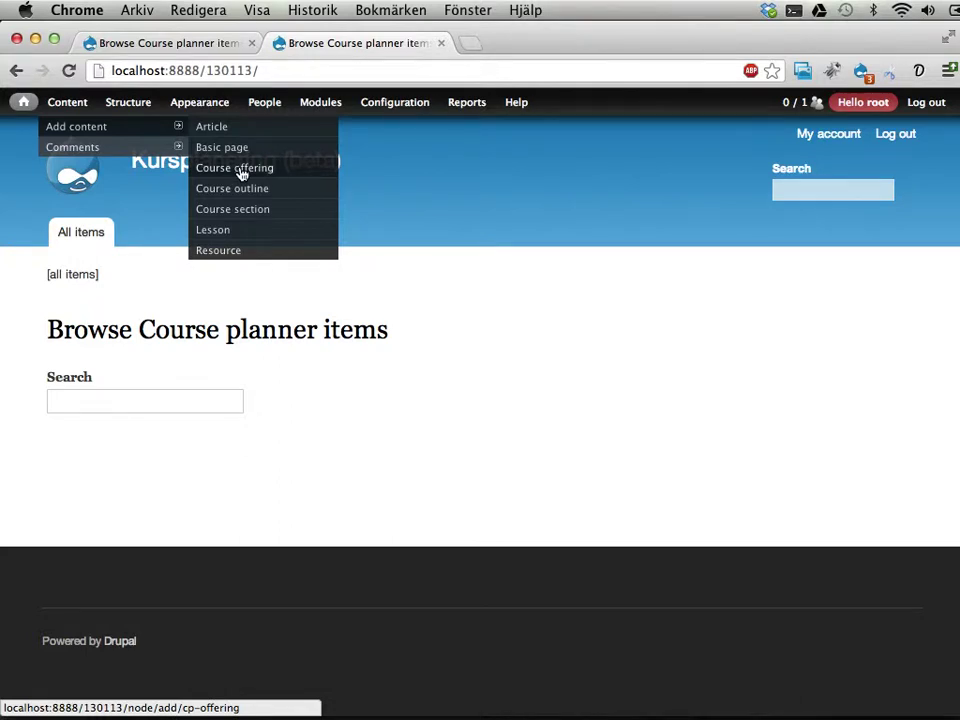
left_click(241, 172)
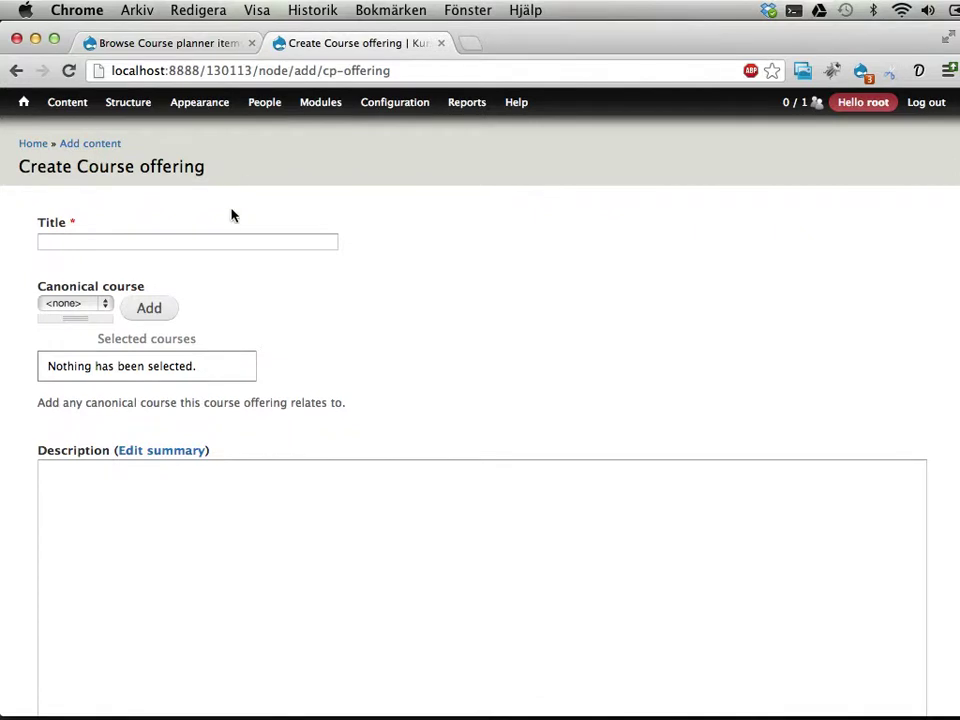
left_click(226, 239)
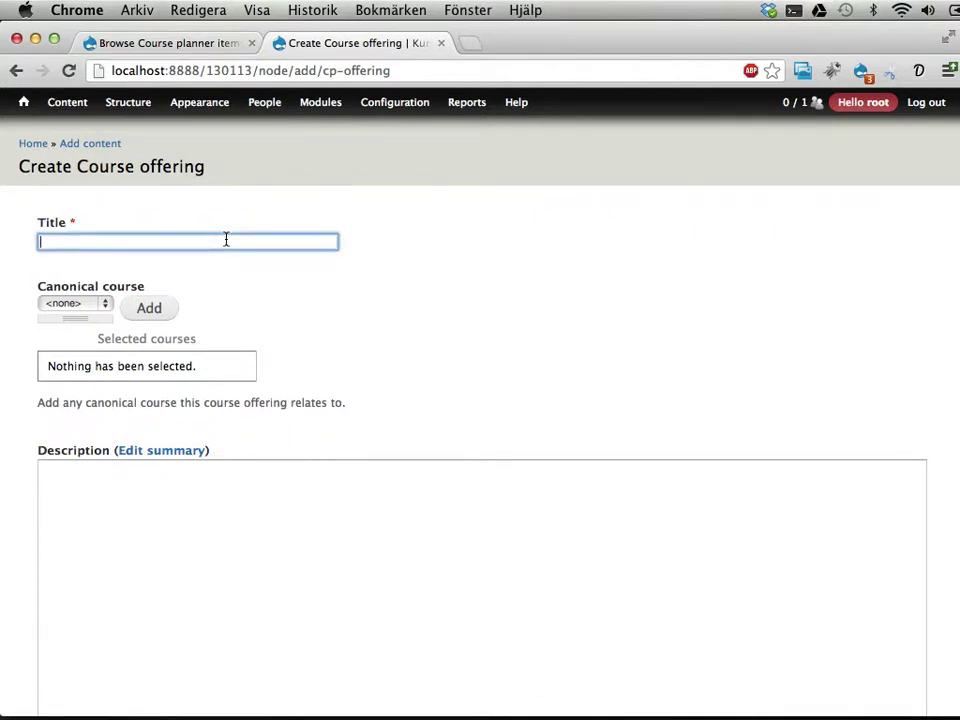
type("Matte")
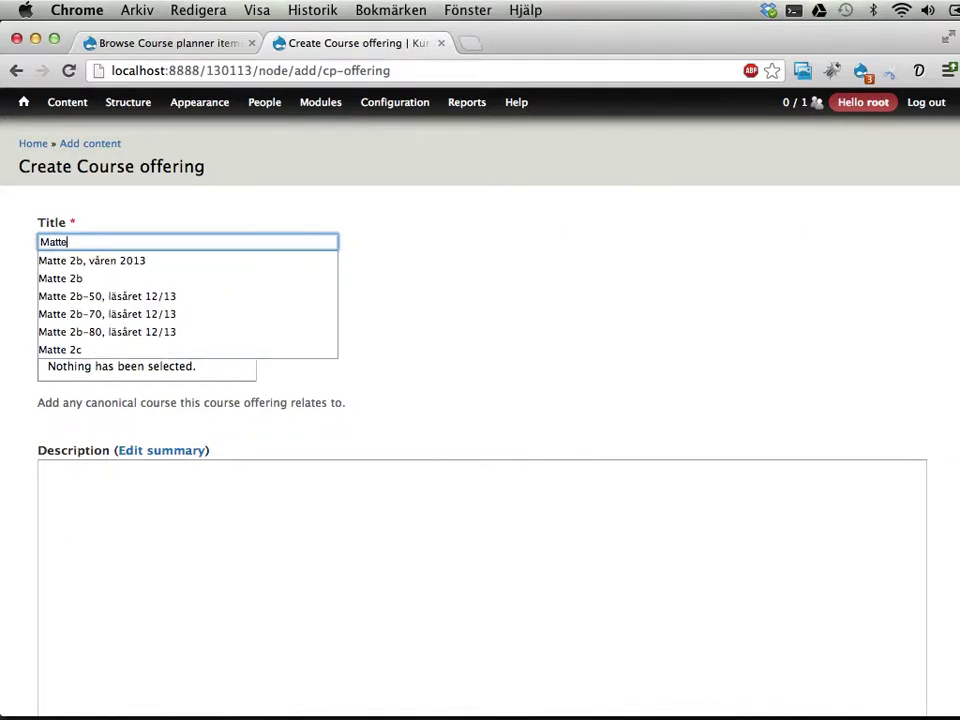
key("Down")
key("Return")
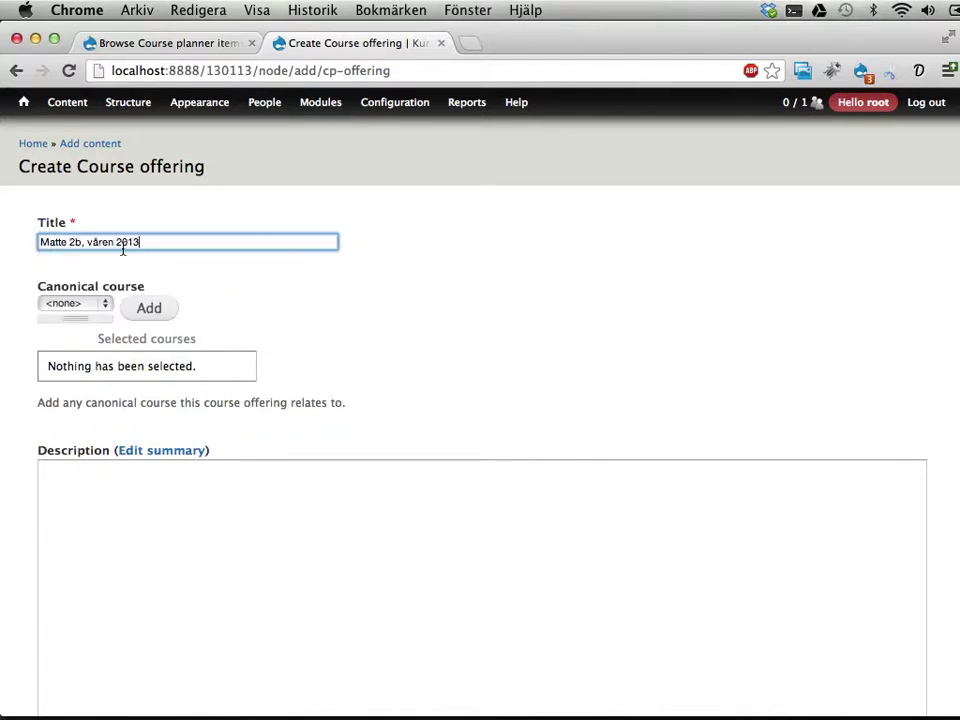
left_click_drag(117, 245, 161, 245)
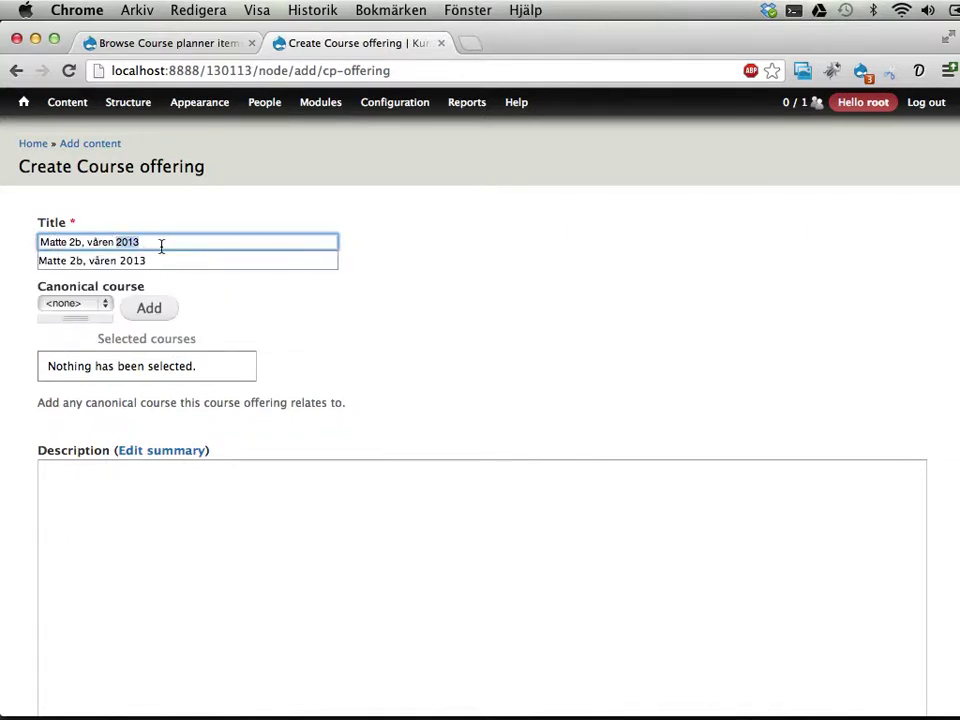
Add Matematik › Matematik 2b as the canonical course of the course offering.
left_click(106, 304)
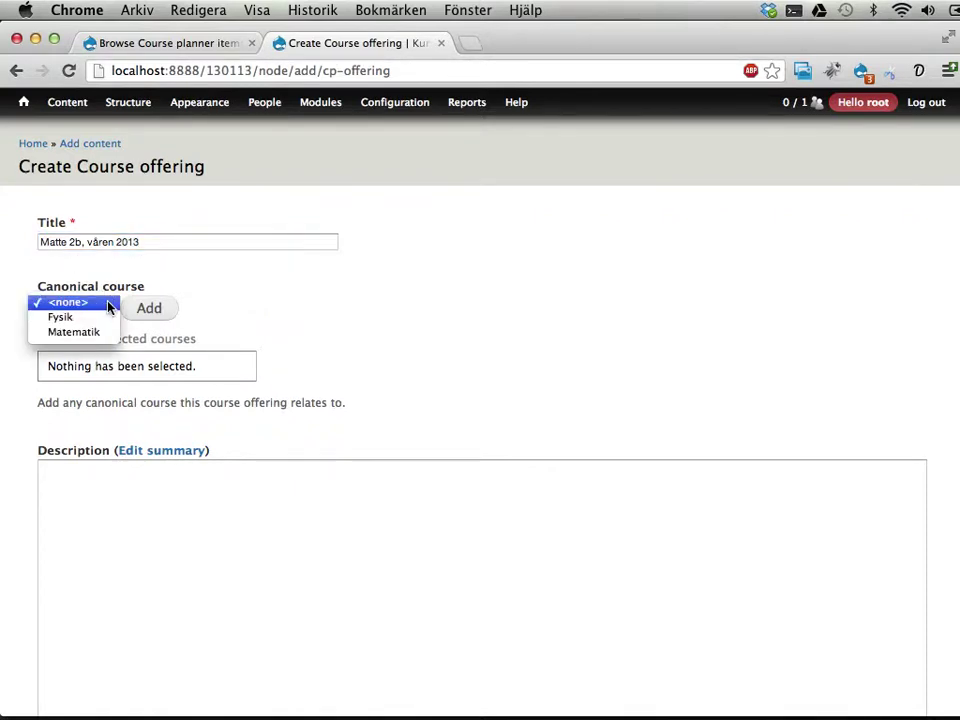
left_click(101, 333)
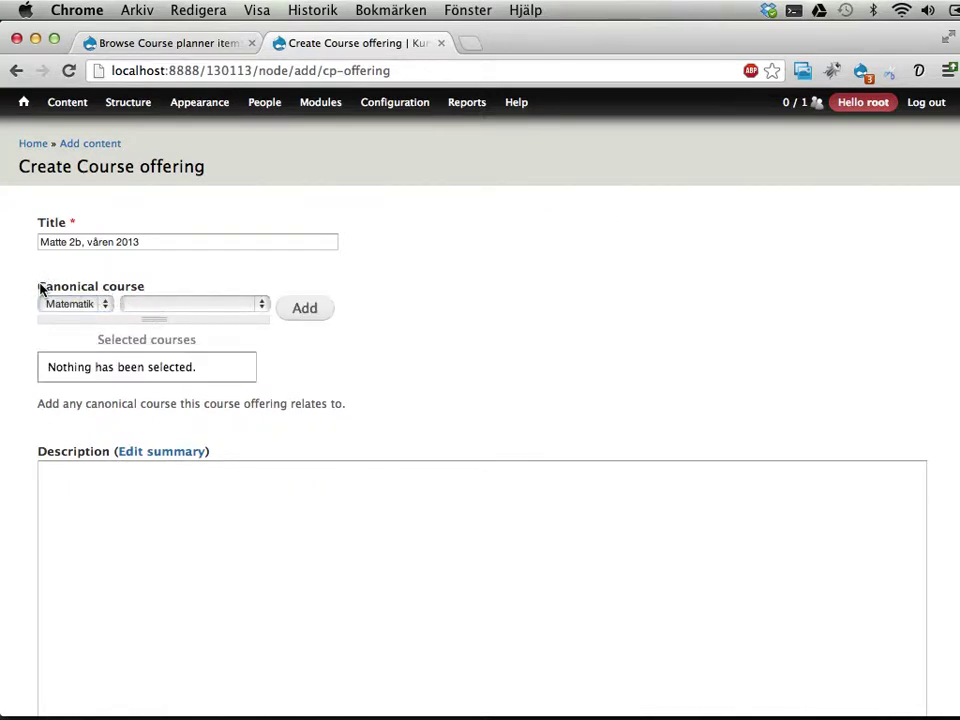
left_click_drag(39, 287, 146, 287)
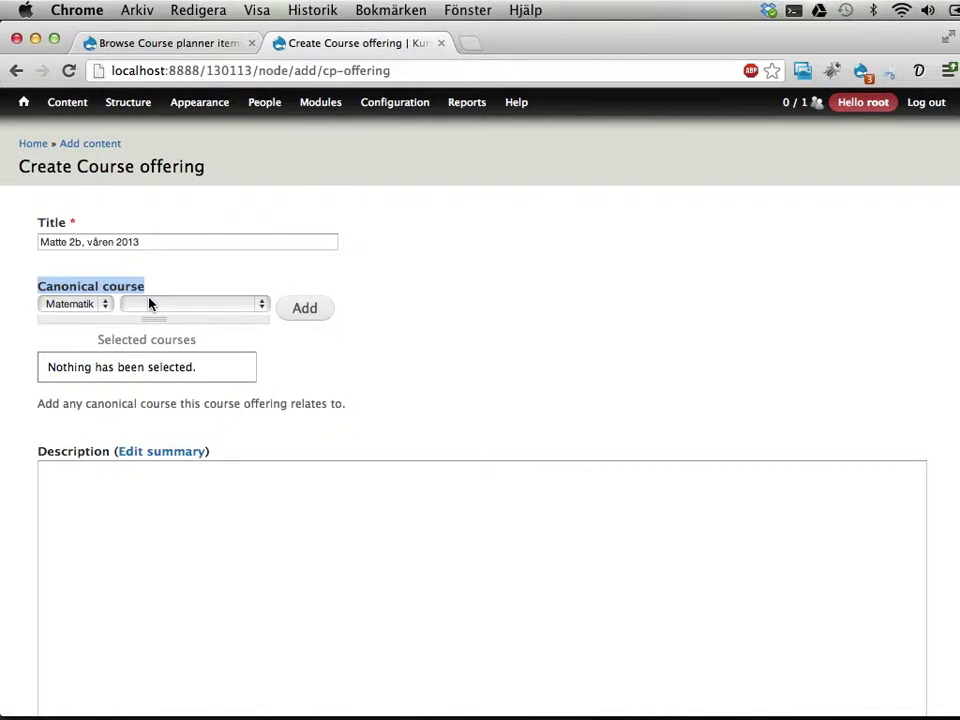
left_click(149, 304)
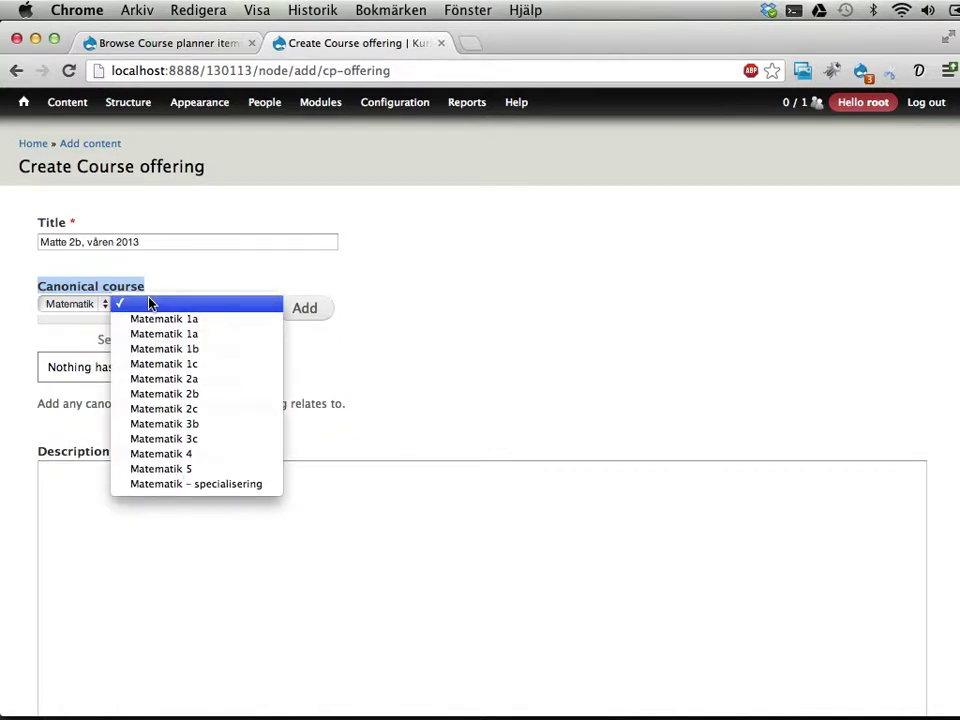
left_click(148, 398)
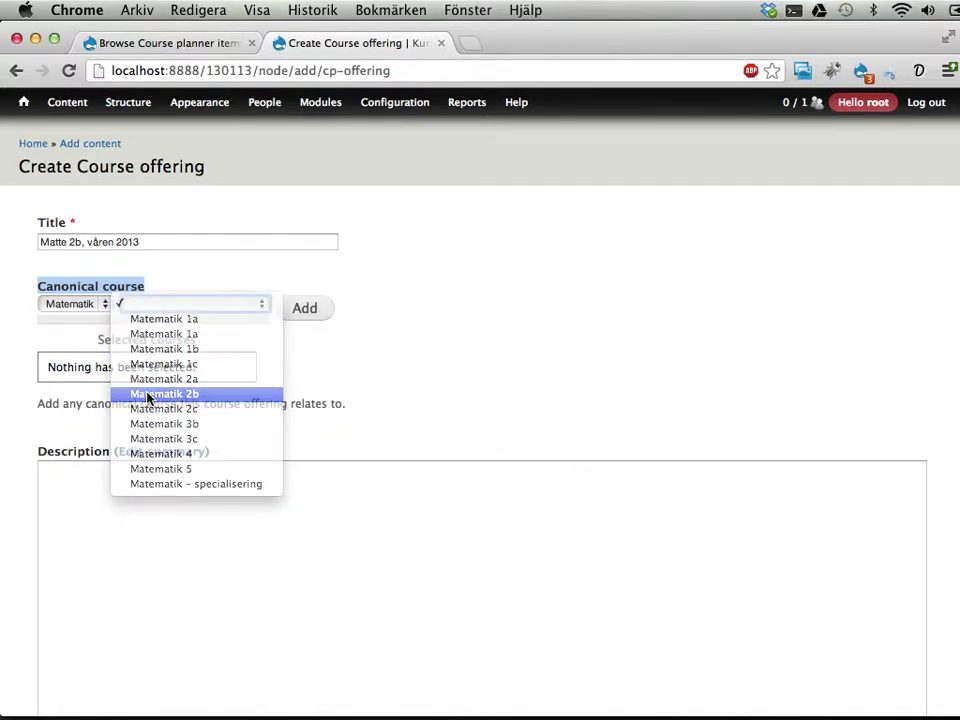
left_click(302, 312)
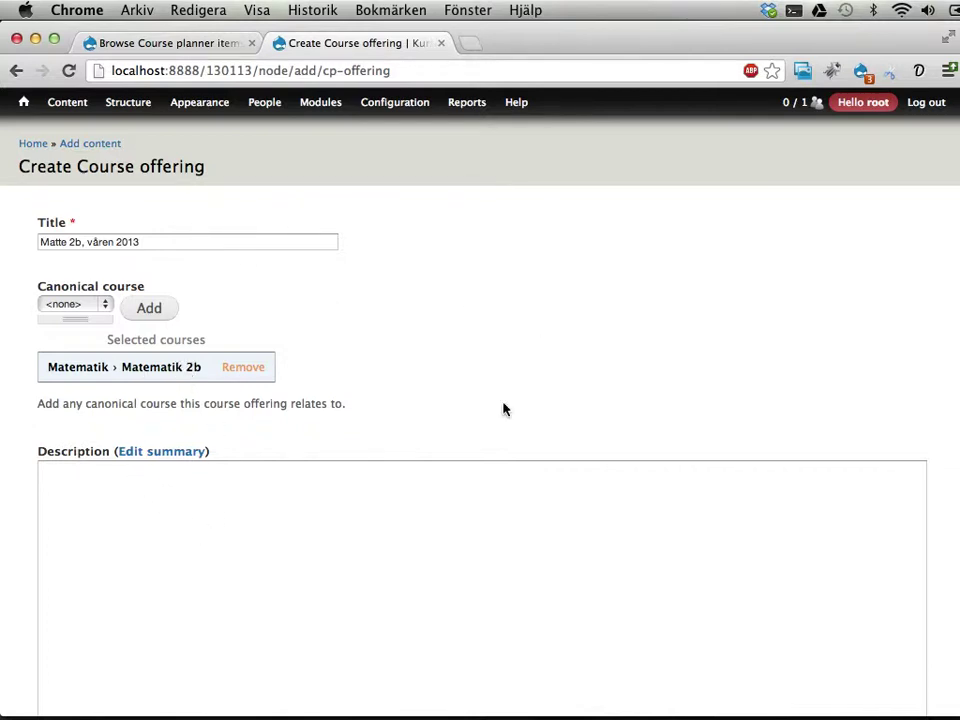
Fill the course offering's description with one generated 100-word paragraph of placeholder text.
left_click(466, 503)
scroll(497, 480, "down", 3)
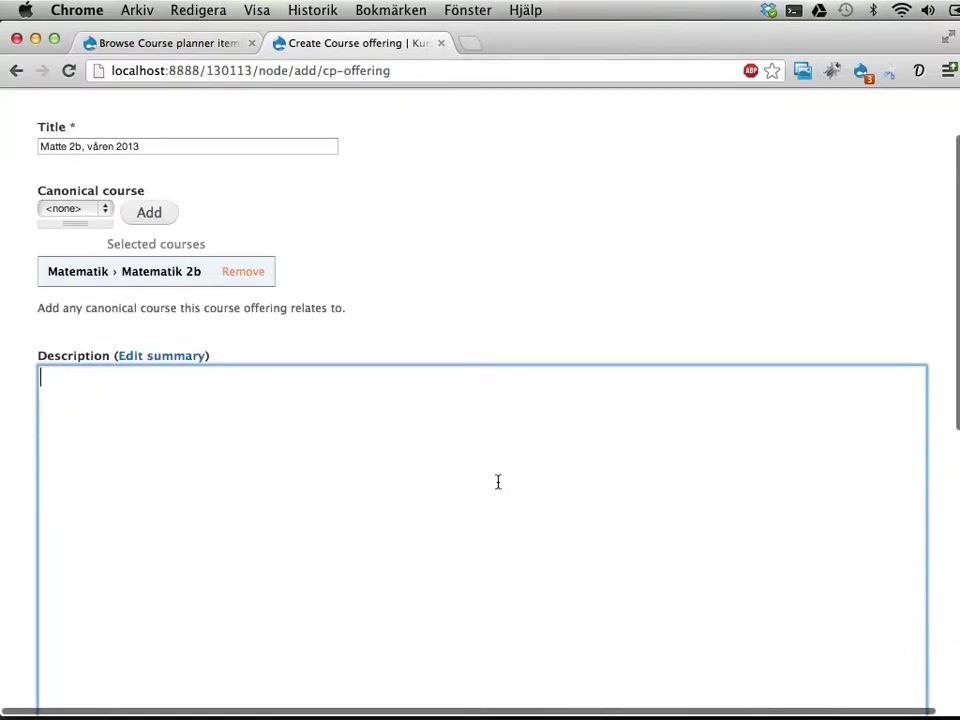
scroll(784, 198, "up", 3)
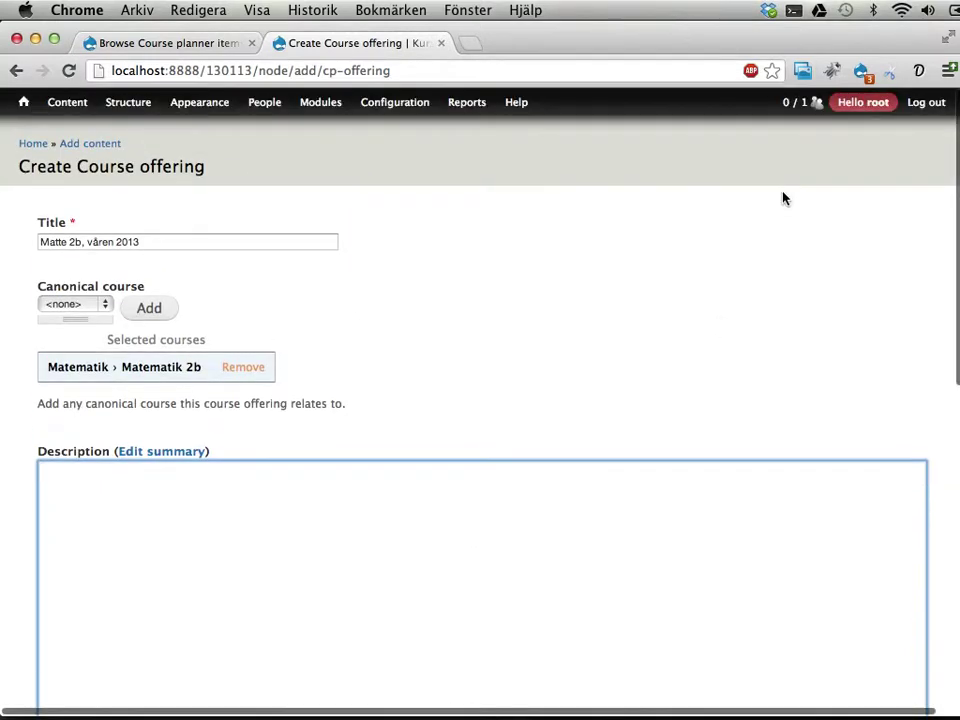
left_click(918, 70)
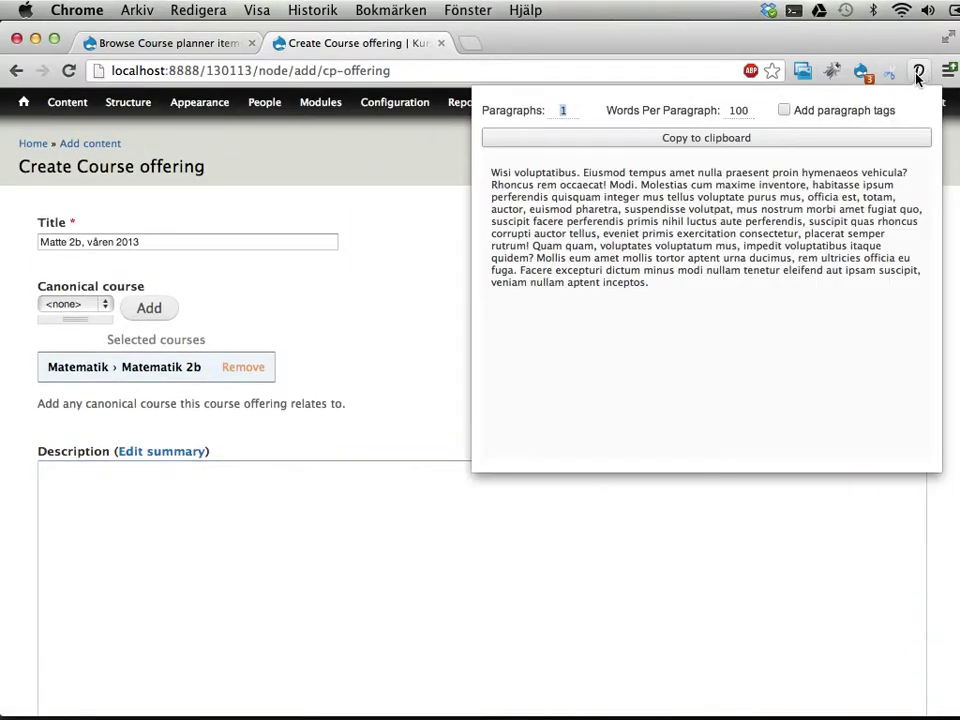
left_click(867, 142)
left_click(374, 531)
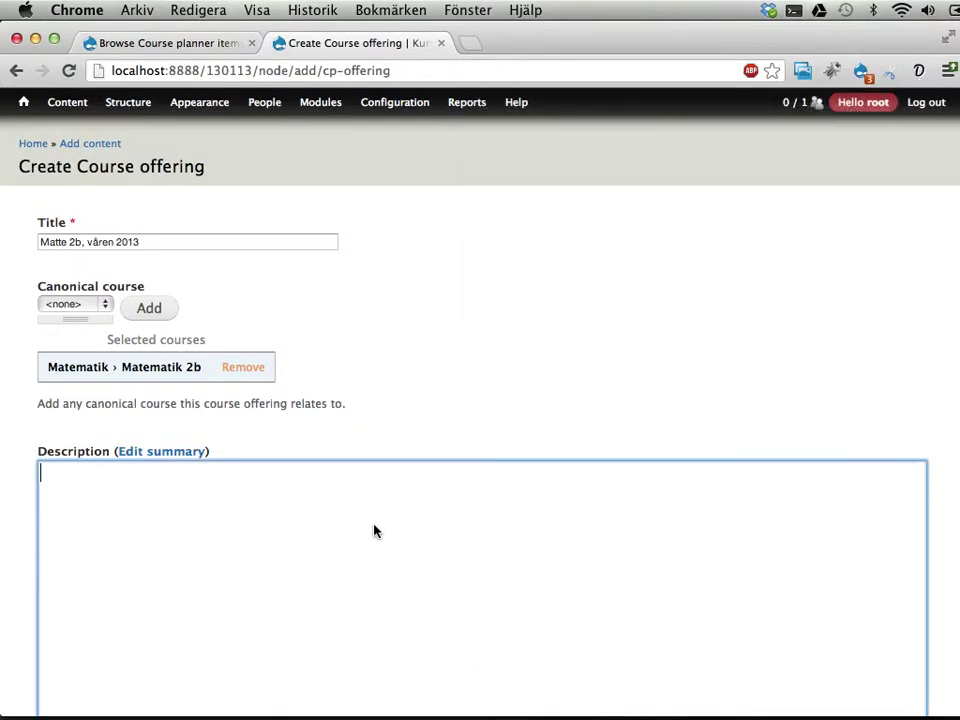
key("super+v")
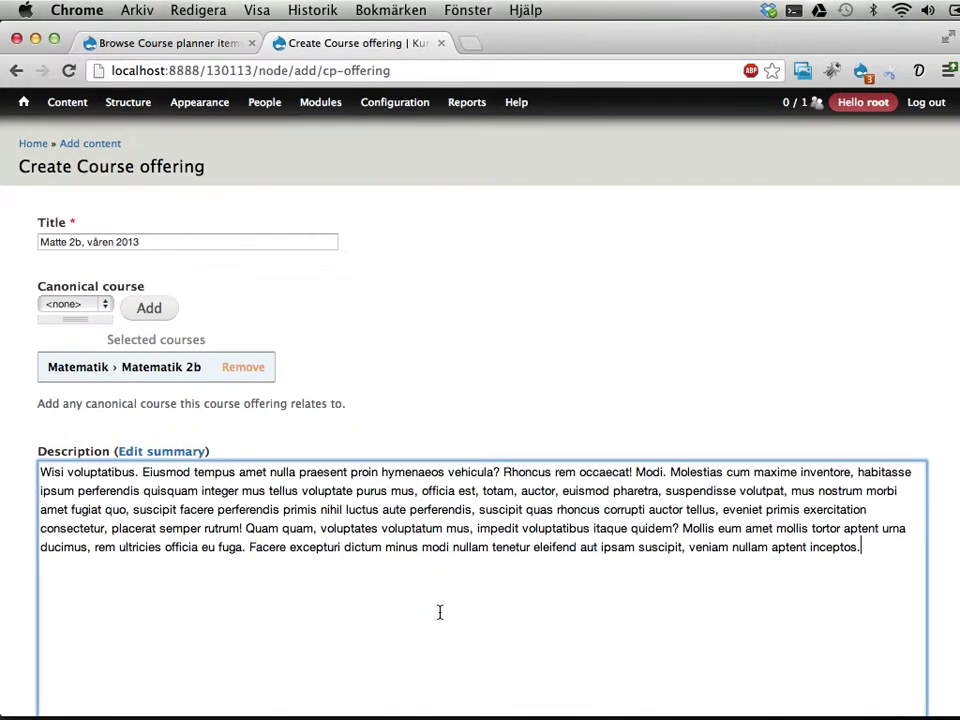
Save the new course offering with its default text format and publishing settings.
scroll(378, 542, "down", 2)
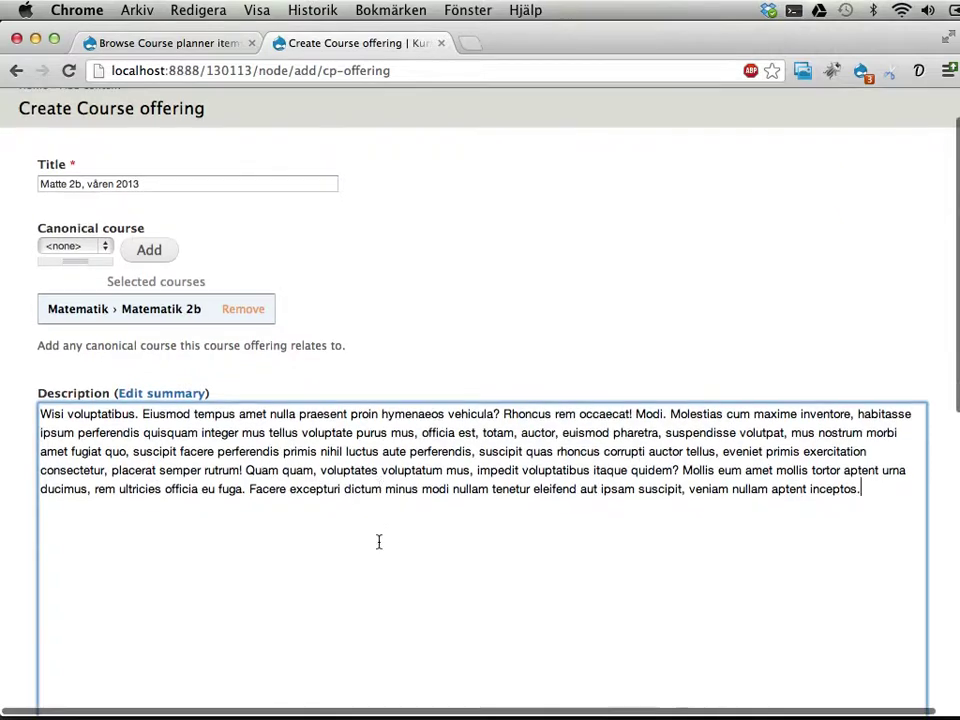
scroll(378, 542, "down", 15)
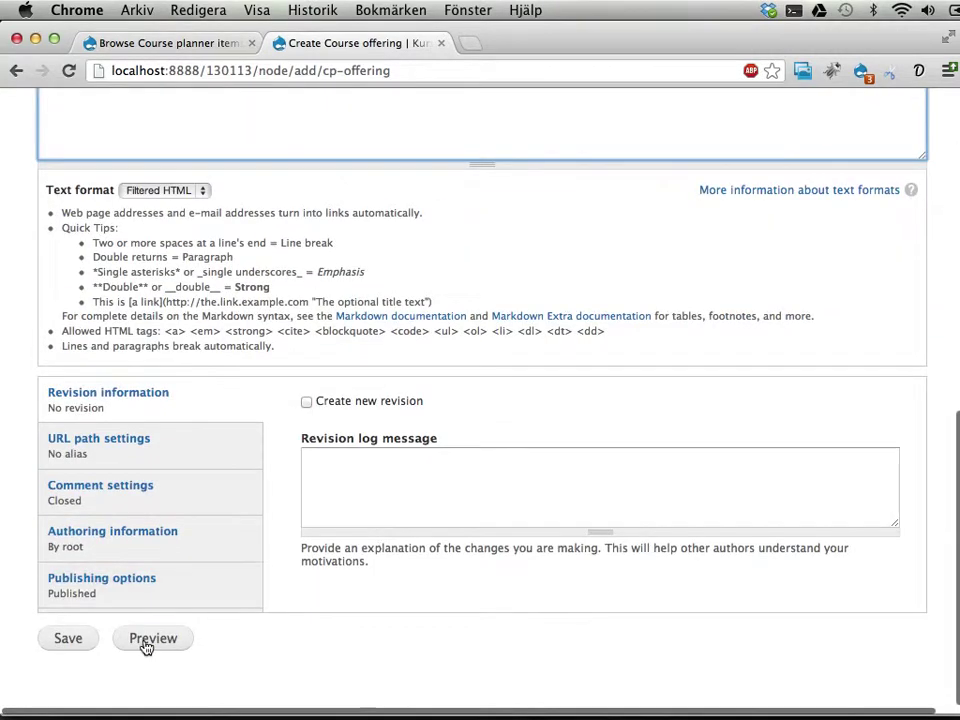
left_click(86, 646)
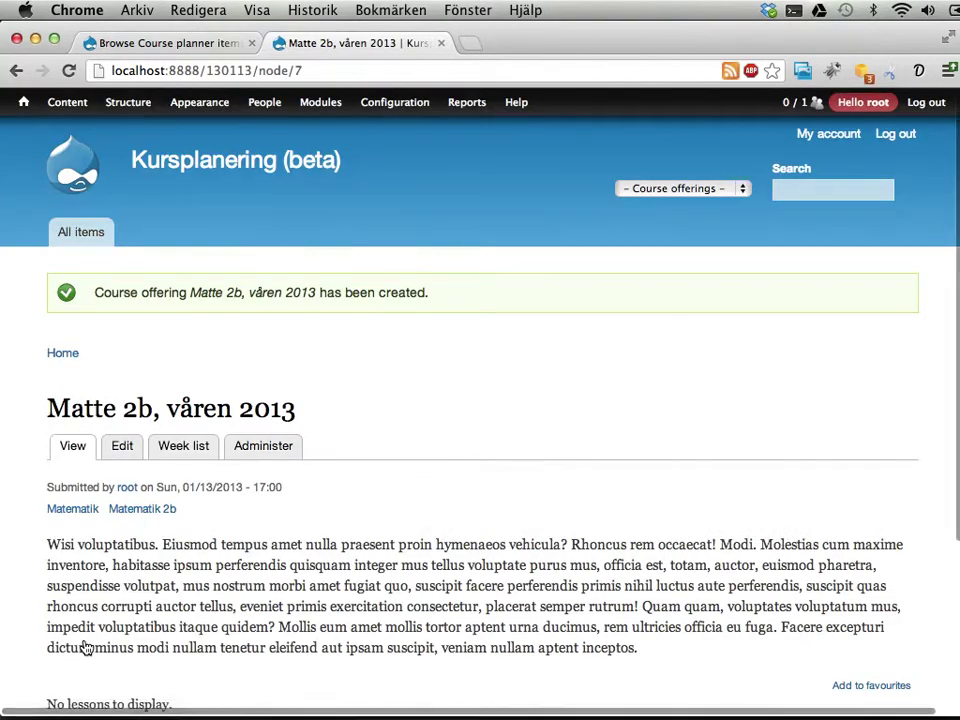
Open the lesson administration of Matte 2b, våren 2013 and expand the form for adding lessons.
scroll(250, 462, "down", 5)
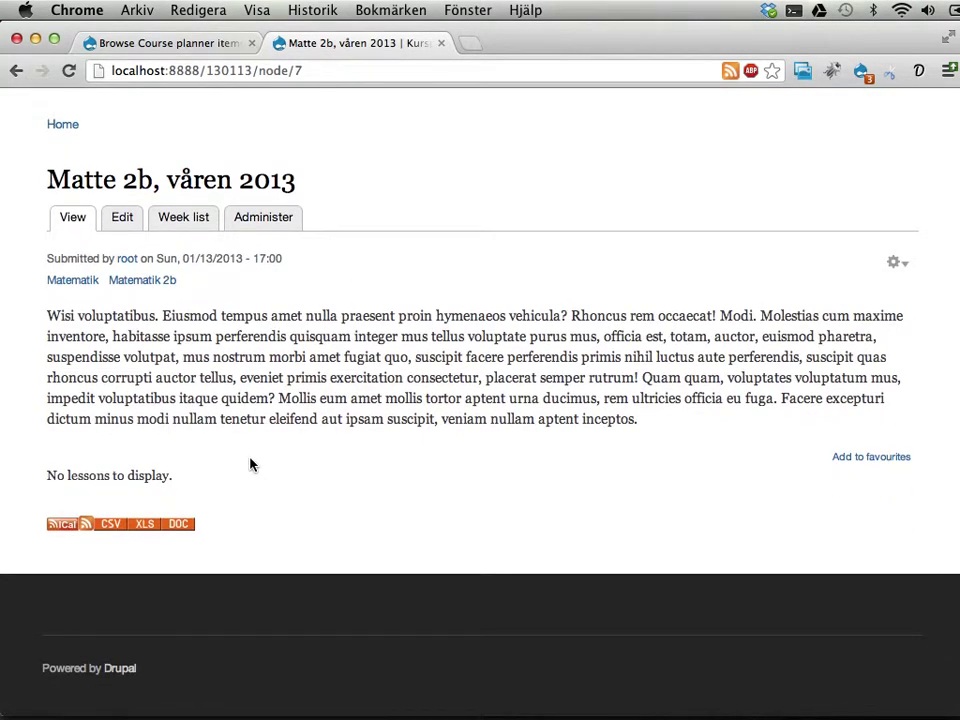
left_click(279, 222)
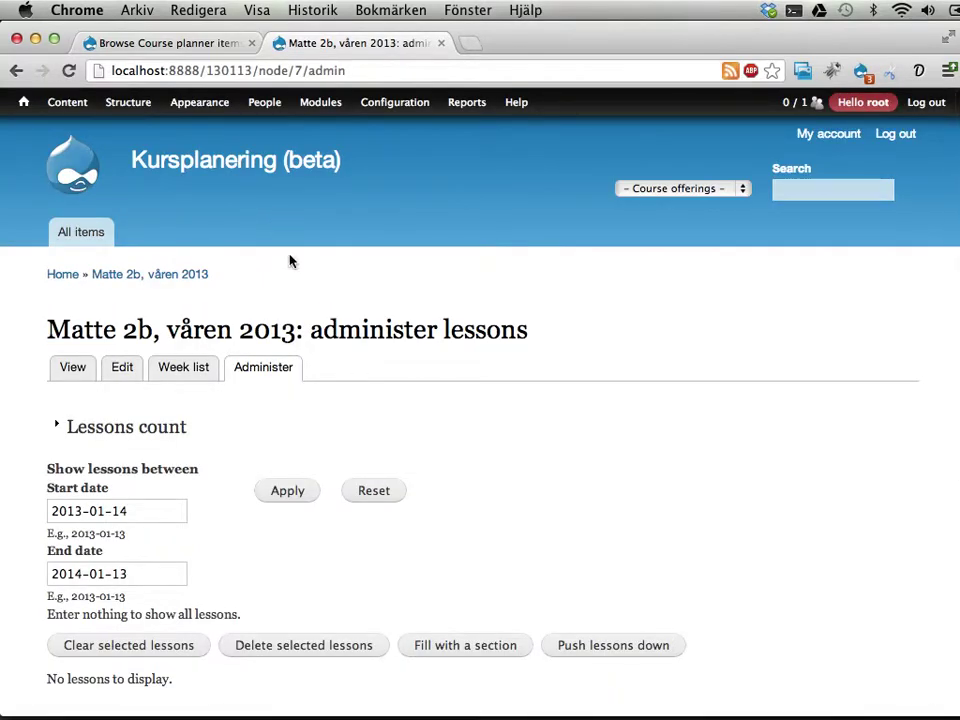
scroll(364, 439, "down", 4)
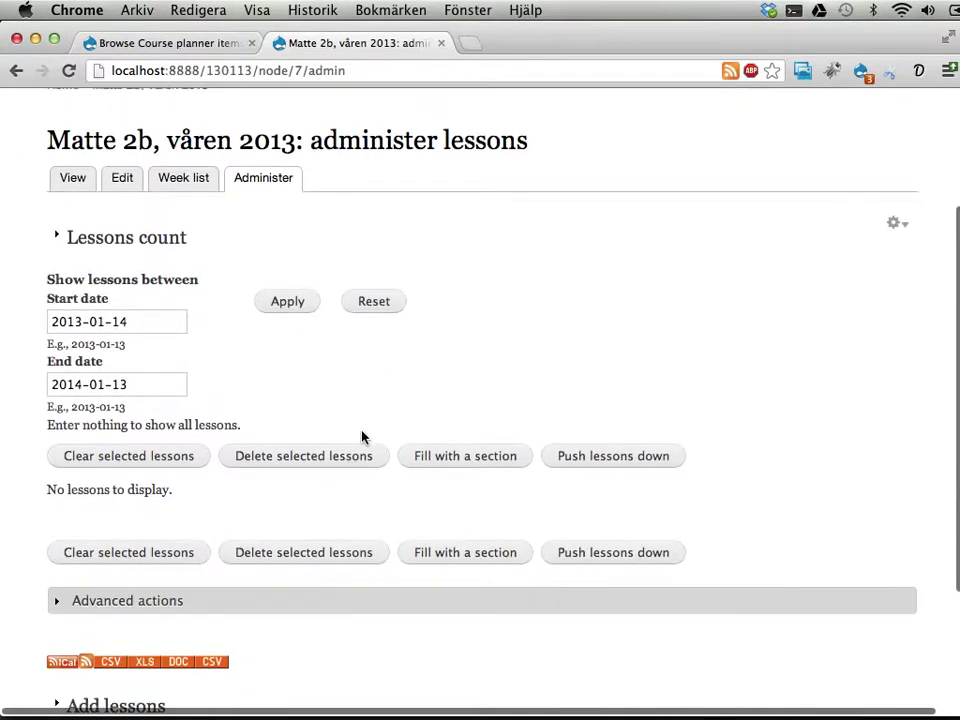
scroll(364, 439, "down", 1)
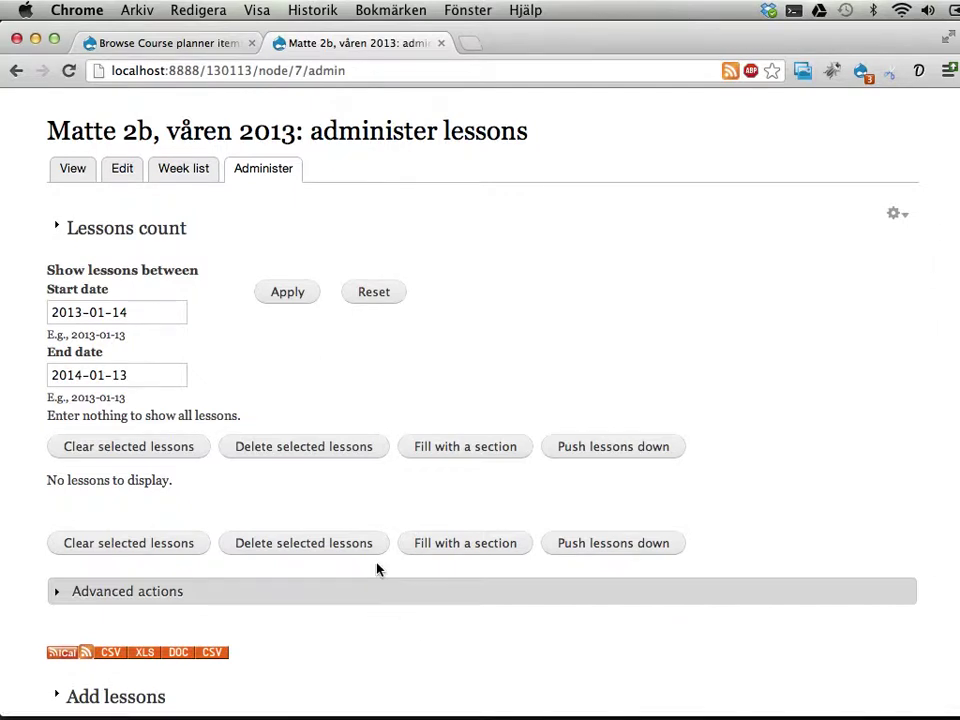
scroll(377, 568, "down", 3)
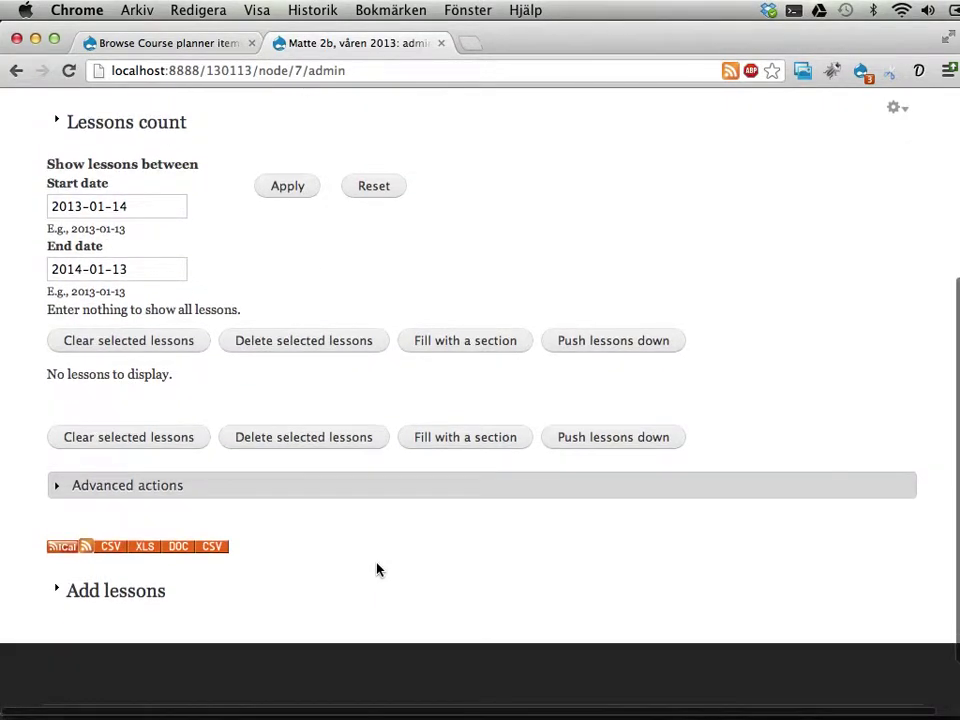
left_click(150, 590)
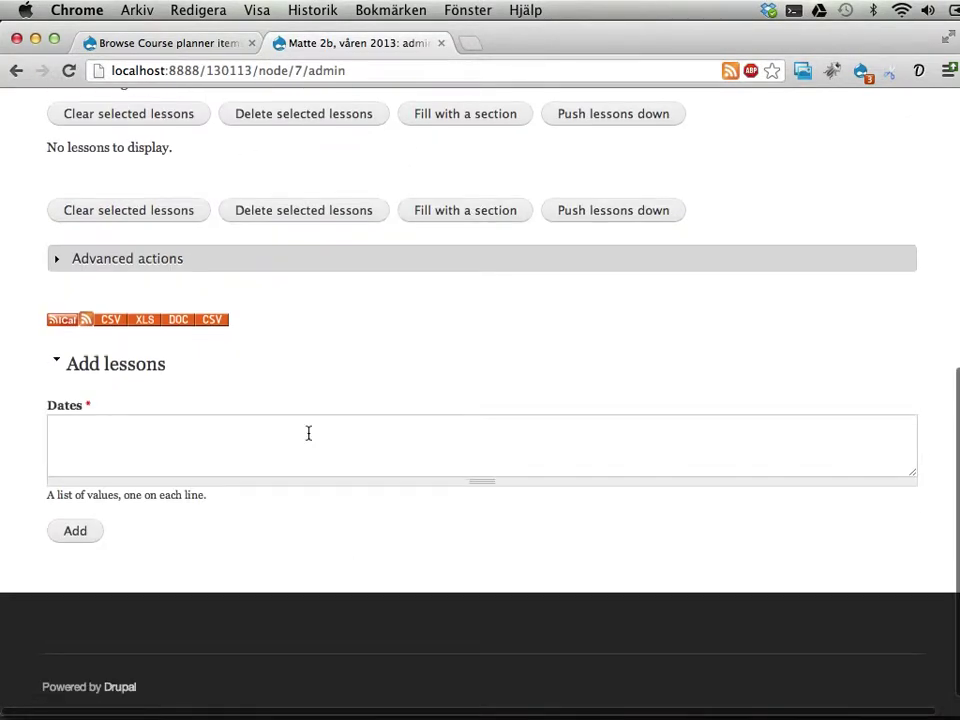
left_click(308, 433)
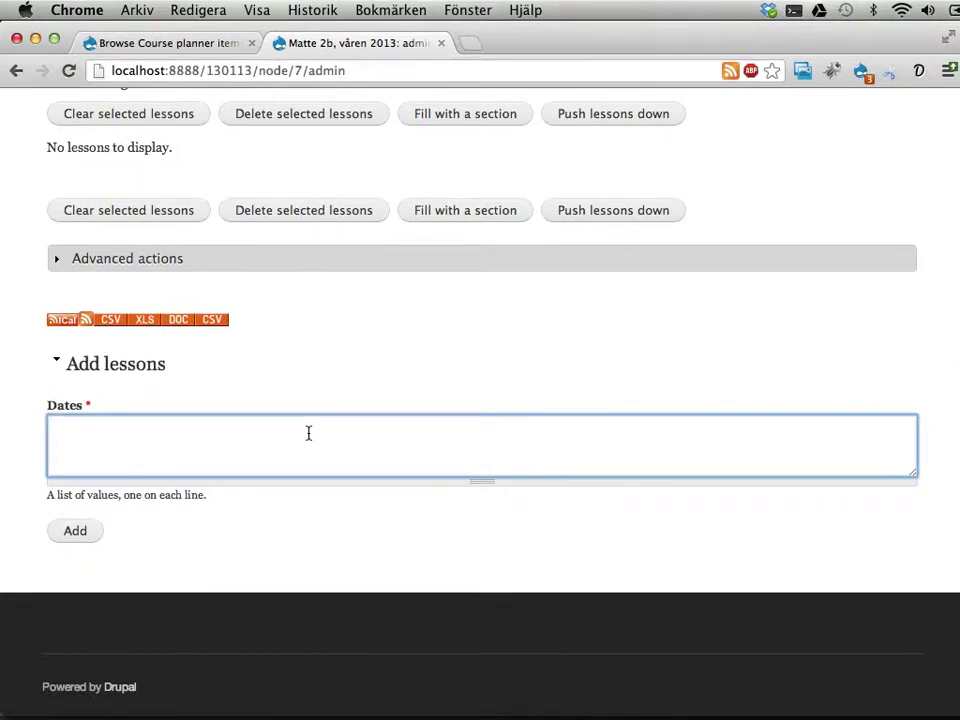
type("2013-01-14 08:20")
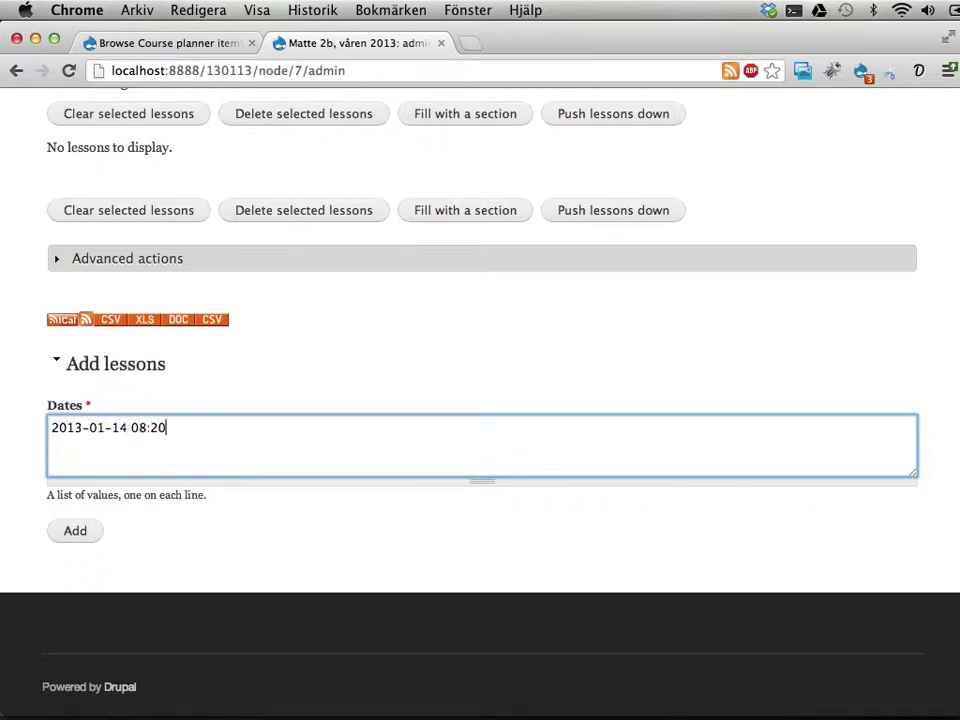
type(", 60 minutes")
key("Return")
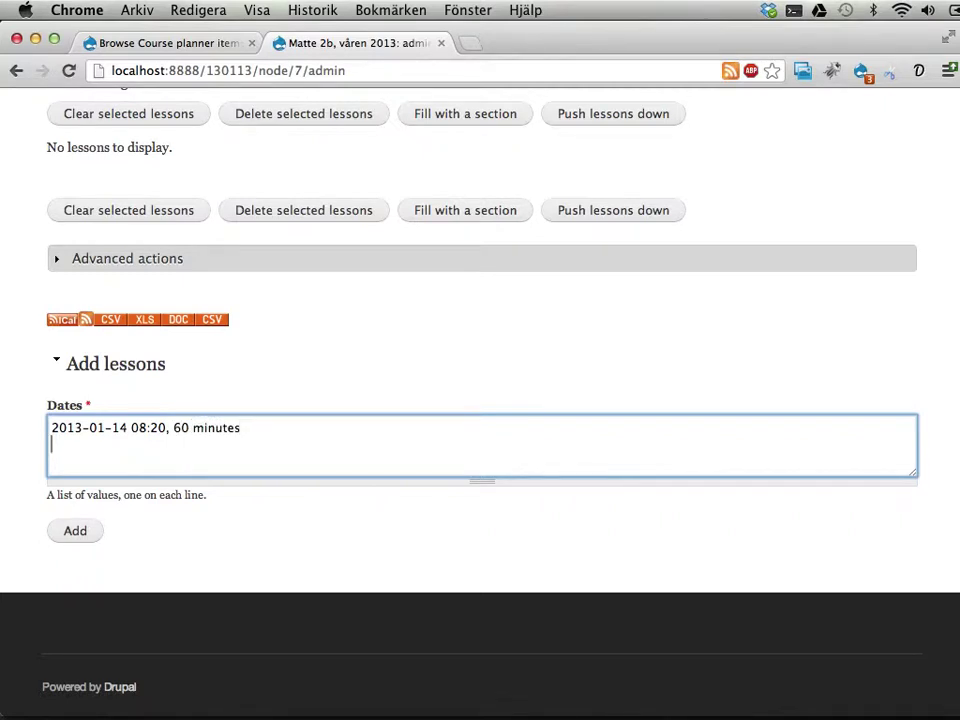
key("ctrl+a")
key("ctrl+c")
key("Right")
key("Return")
key("ctrl+v")
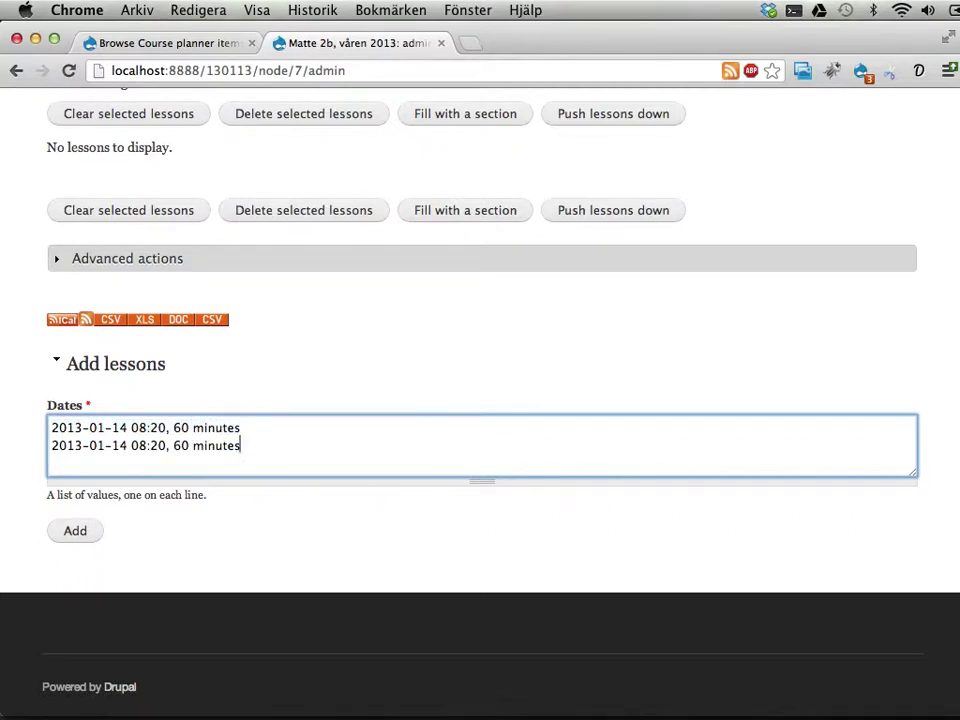
double_click(119, 446)
type("15")
double_click(133, 446)
type("10")
double_click(159, 446)
type("25")
key("Return")
key("super+v")
left_click(122, 465)
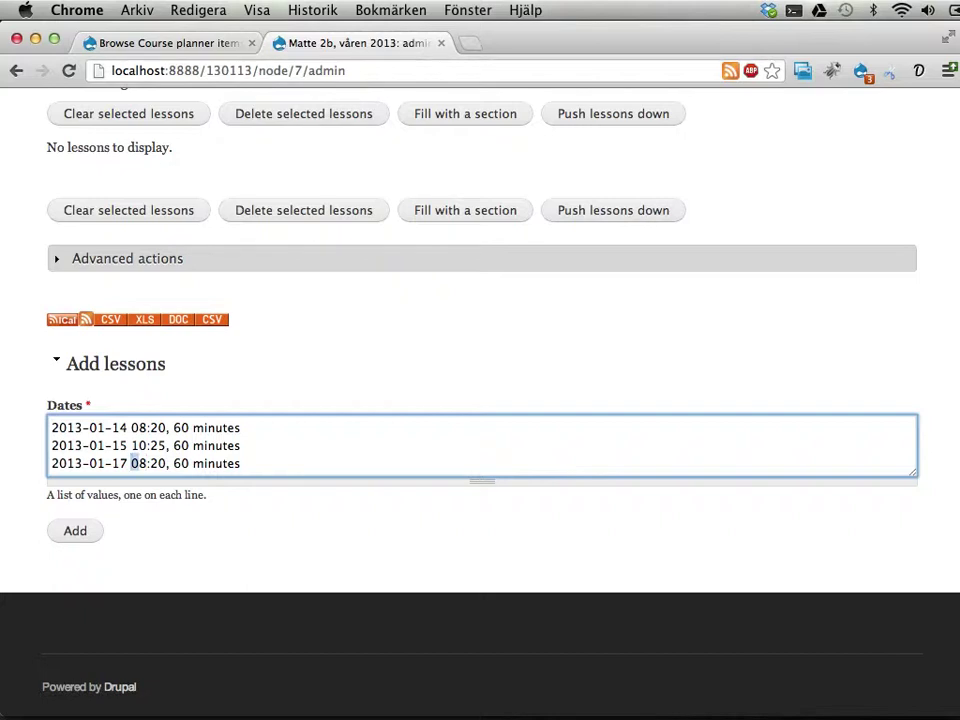
type("14")
left_click_drag(149, 463, 166, 463)
type("10")
triple_click(180, 463)
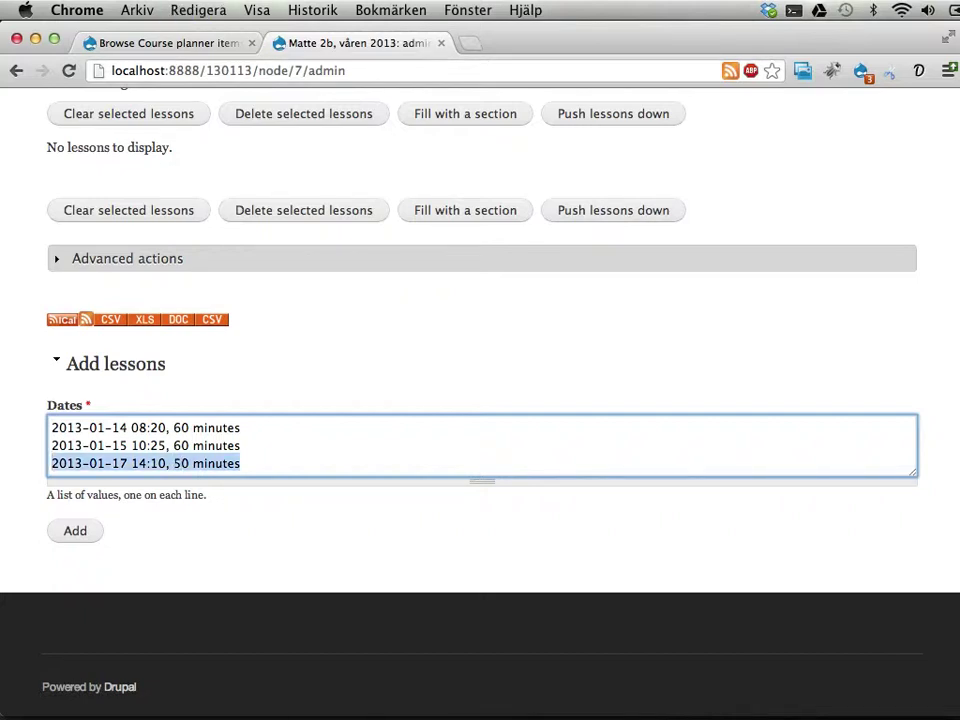
key("super+c")
key("Right")
key("Return")
key("super+v")
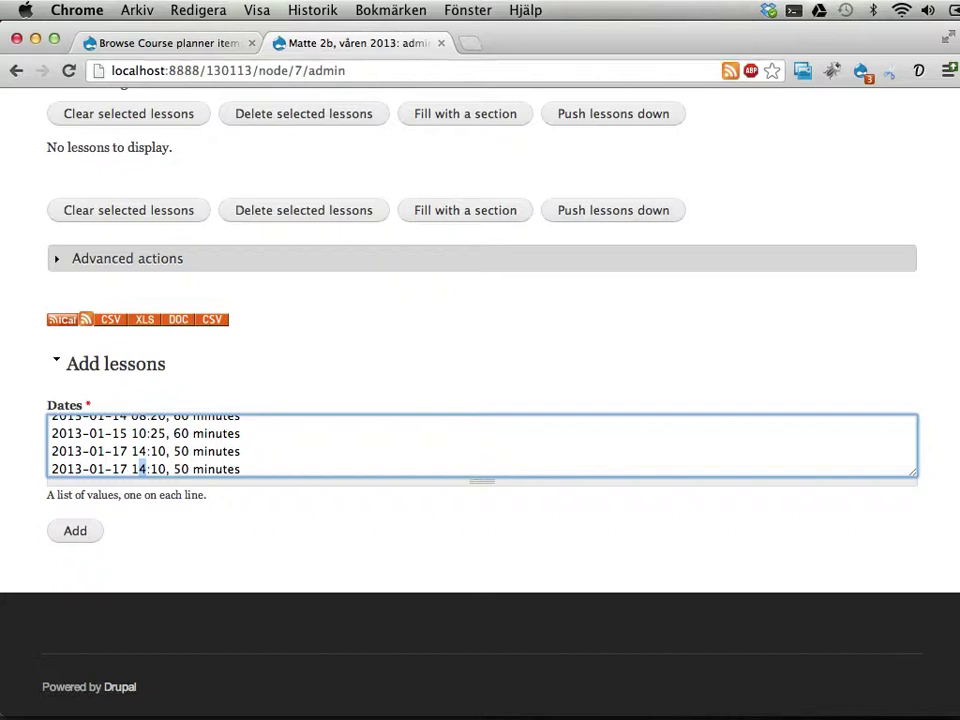
left_click(146, 469)
key("BackSpace")
type("5")
left_click(158, 469)
key("BackSpace")
type("0")
double_click(181, 469)
type("60")
left_click_drag(85, 451, 132, 481)
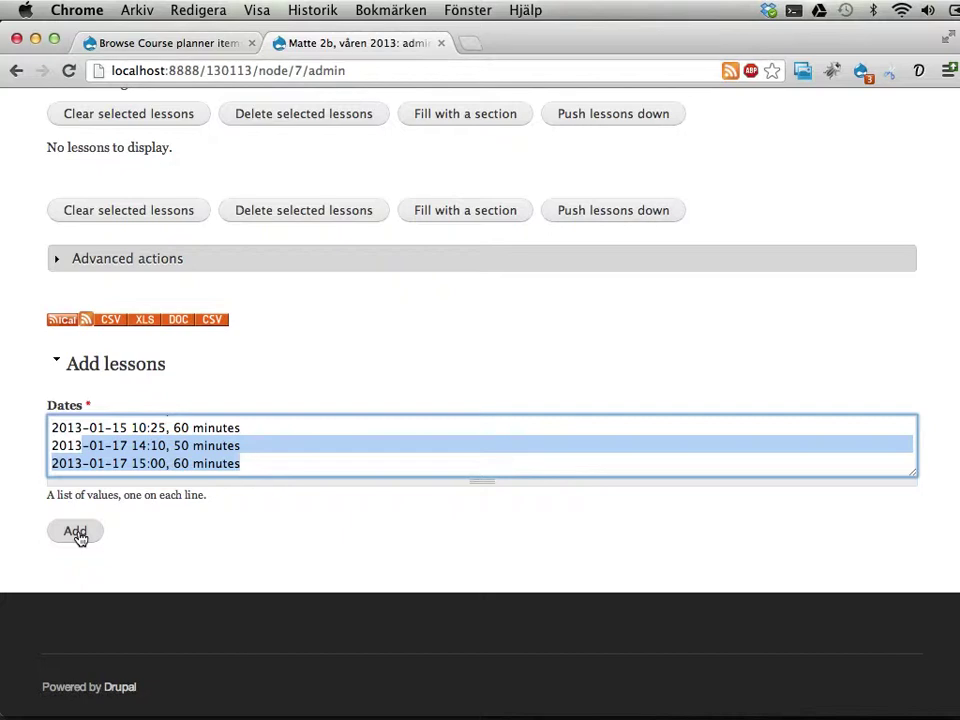
Add the four listed dates as lessons to the Matte 2b, våren 2013 course offering.
left_click(148, 463)
left_click(84, 531)
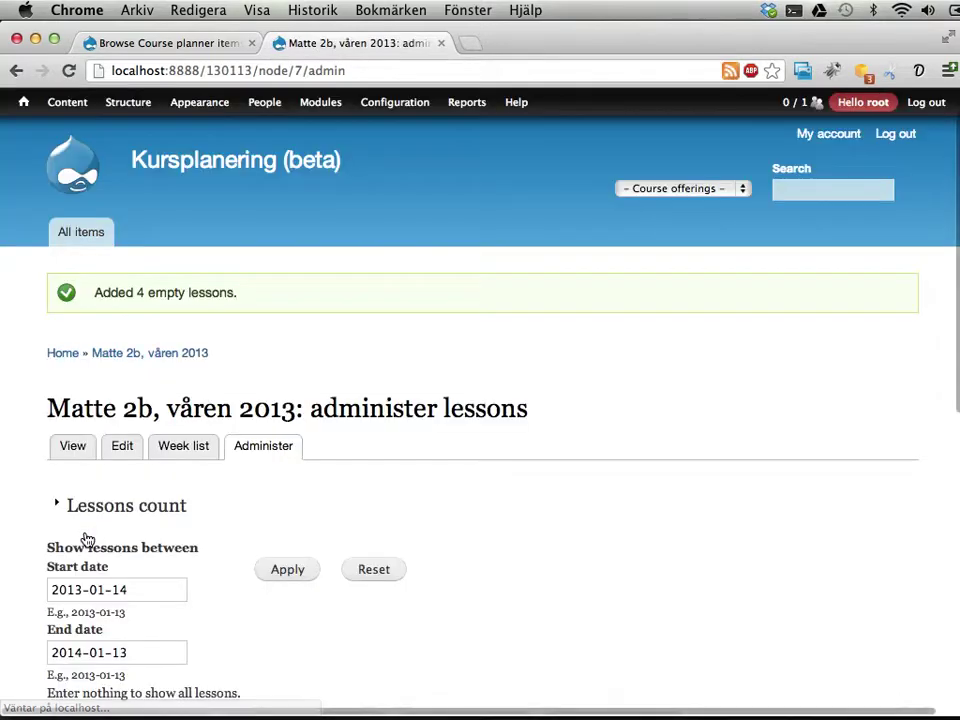
scroll(88, 540, "down", 5)
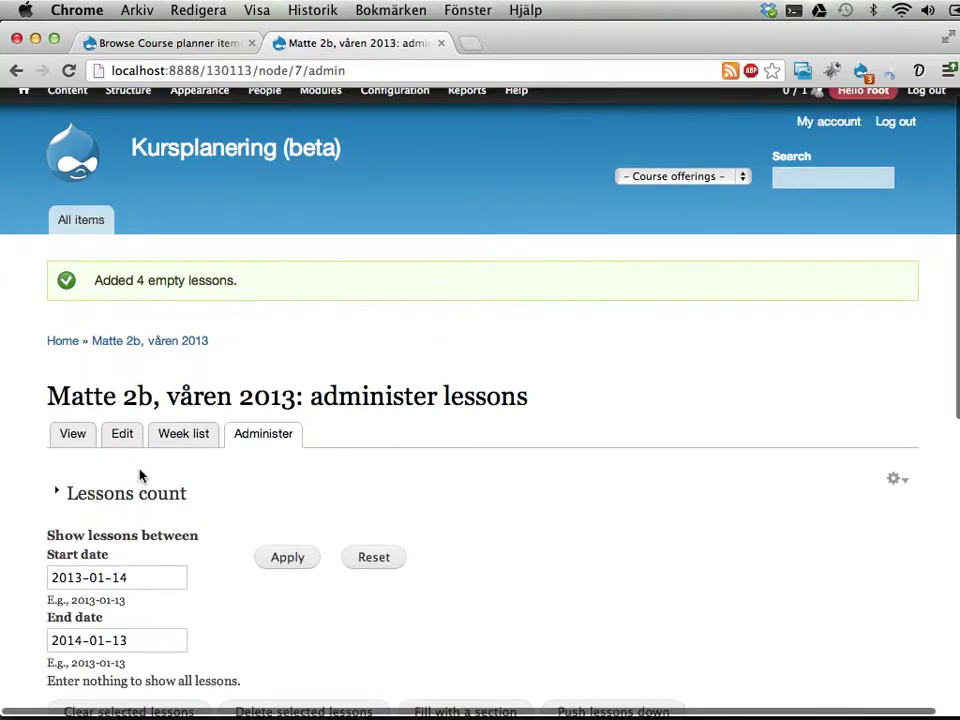
View the course offering's January 2013 calendar and examine the newly added lessons.
left_click(72, 440)
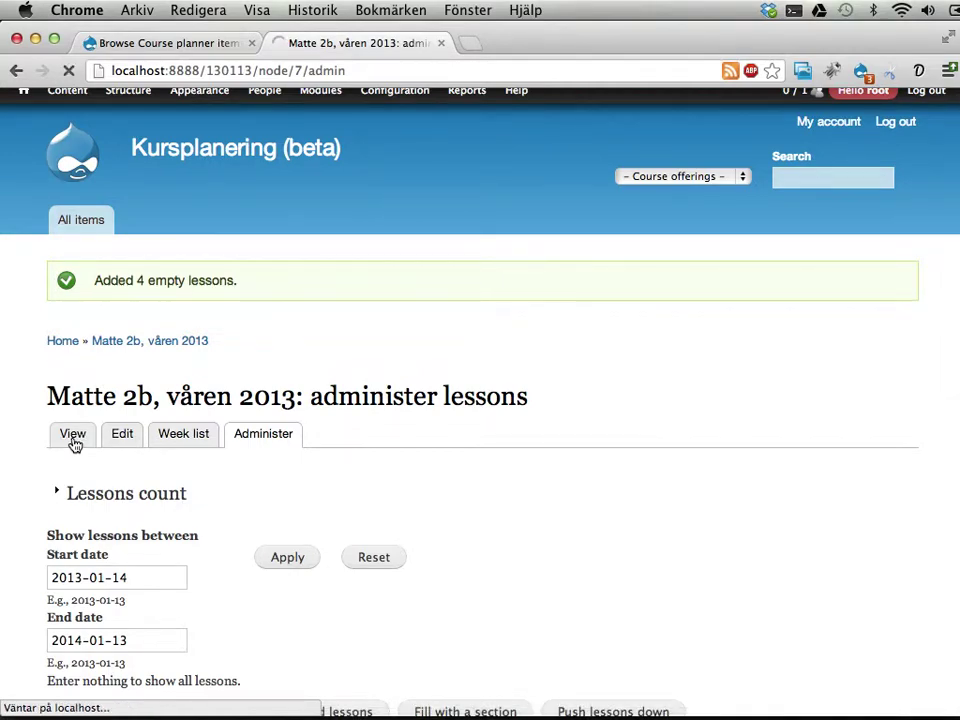
scroll(155, 424, "down", 8)
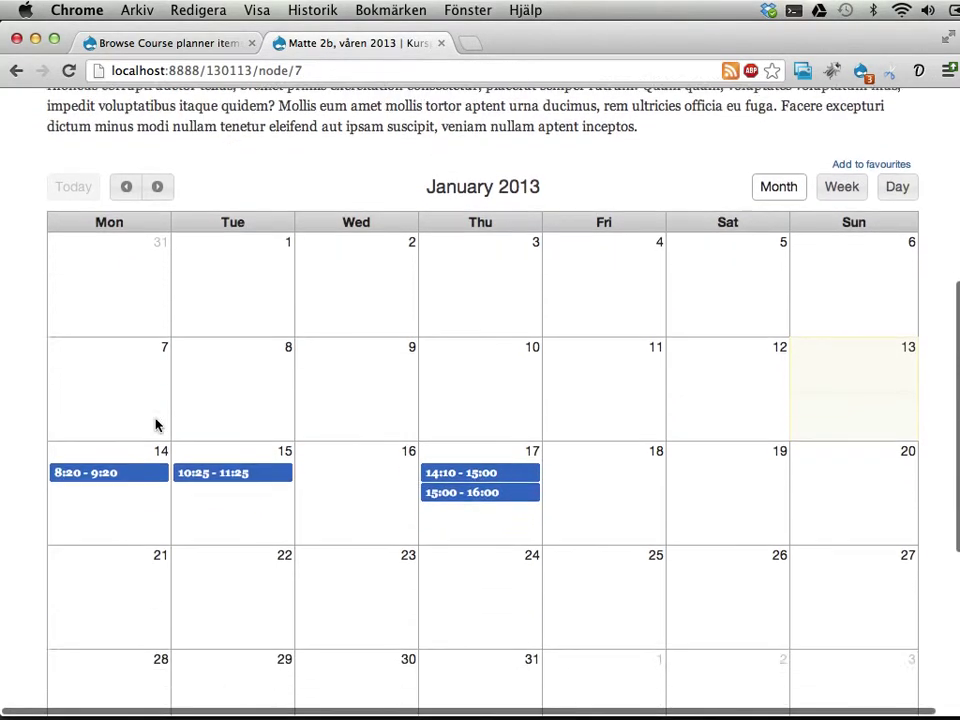
scroll(155, 424, "down", 1)
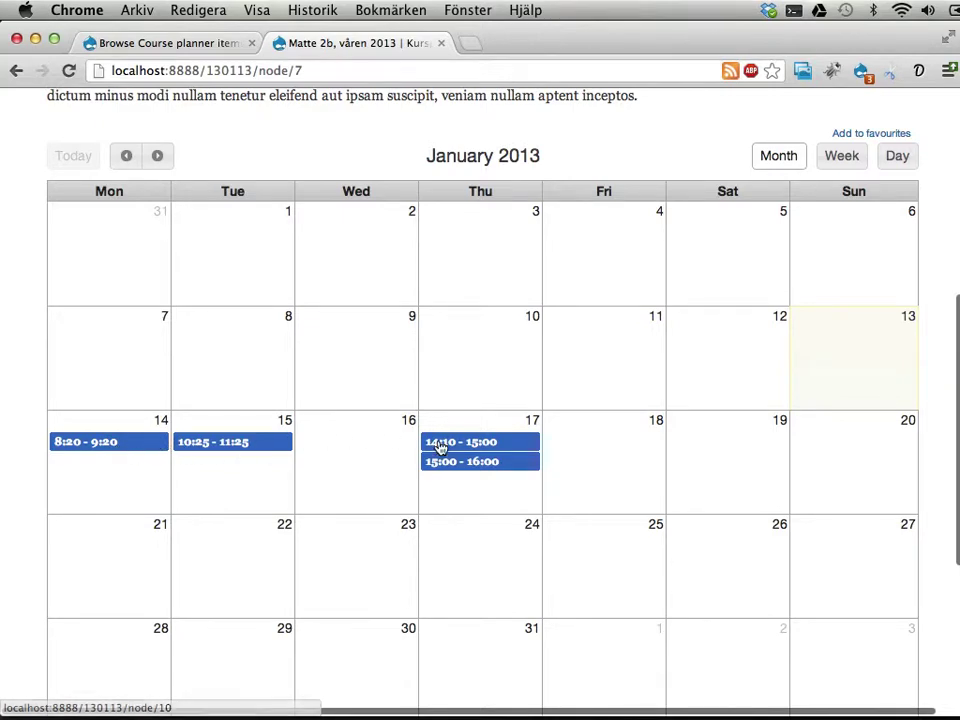
scroll(343, 576, "up", 5)
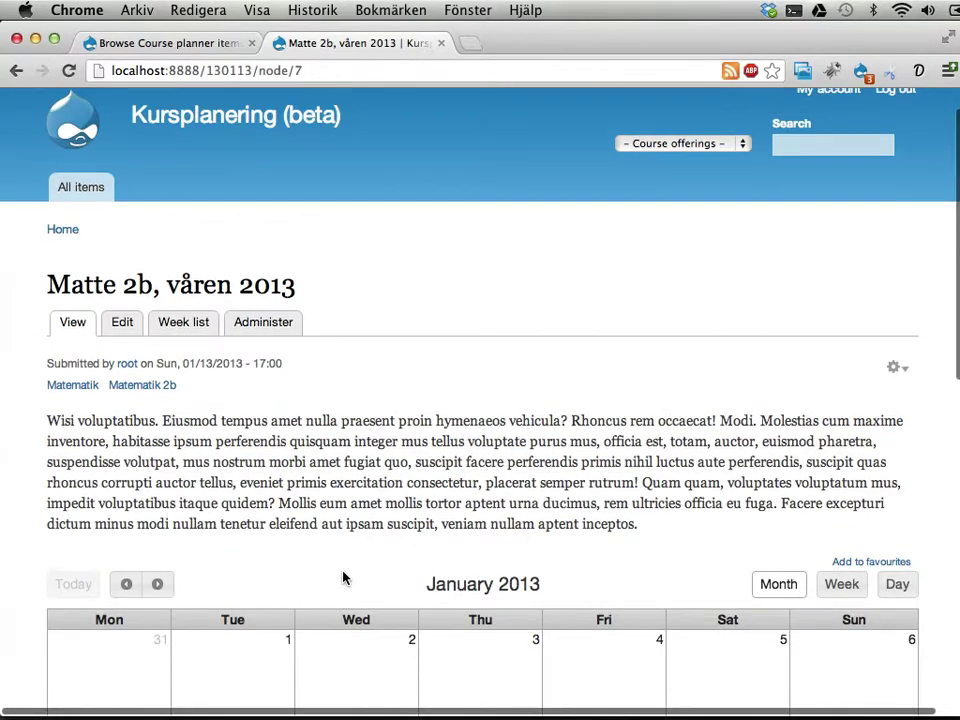
Title the Monday, January 14 lesson "Introduktion till matematik 2b" and save it.
left_click(250, 329)
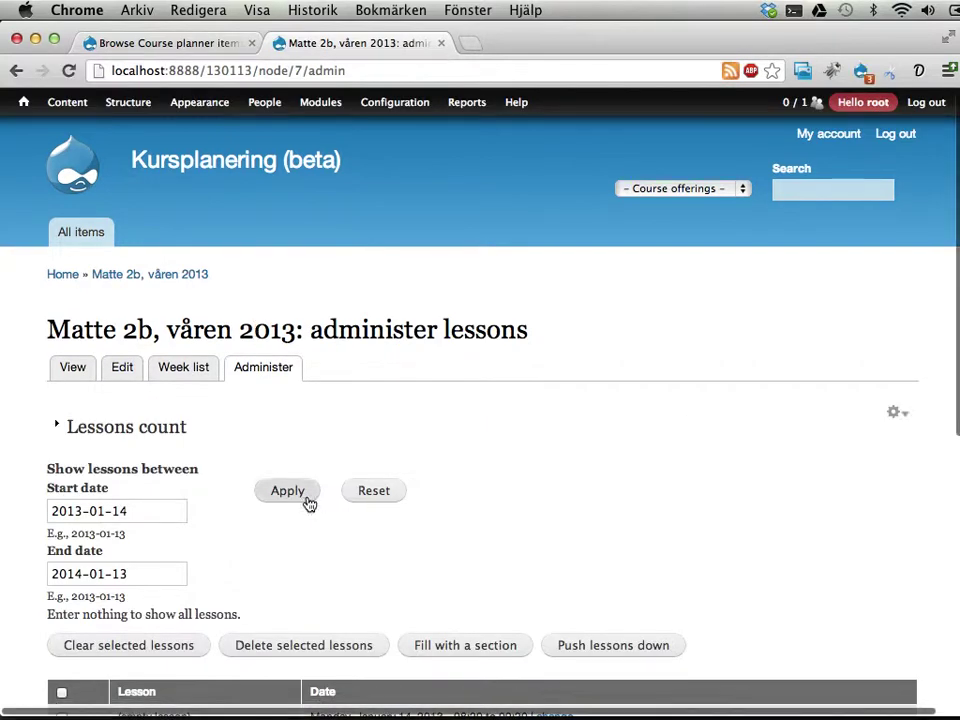
scroll(308, 501, "down", 5)
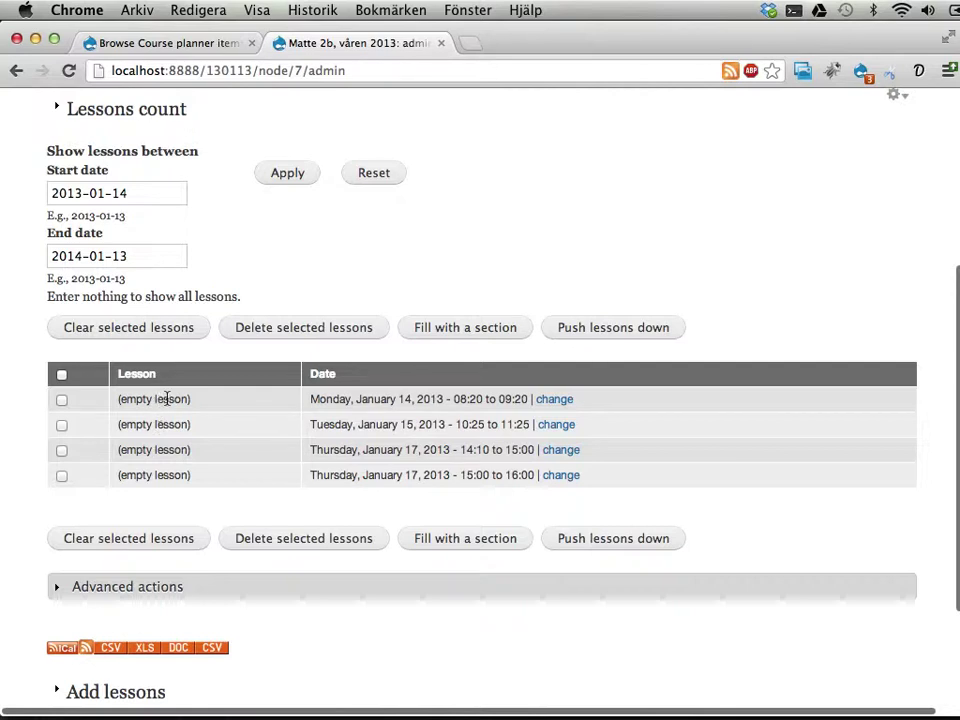
left_click(557, 400)
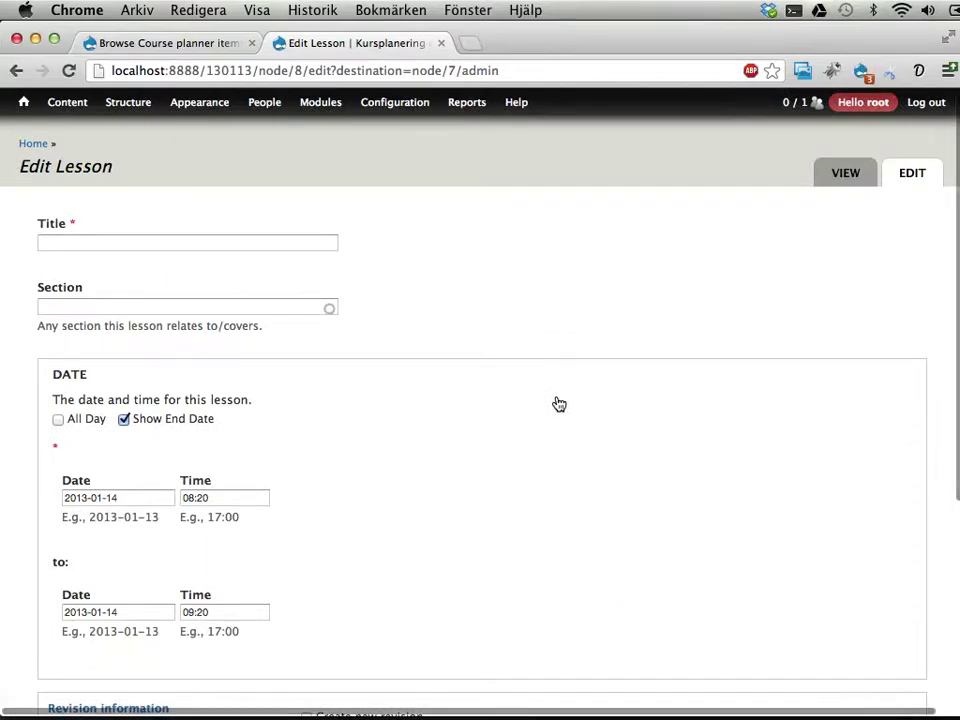
left_click(326, 240)
type("In")
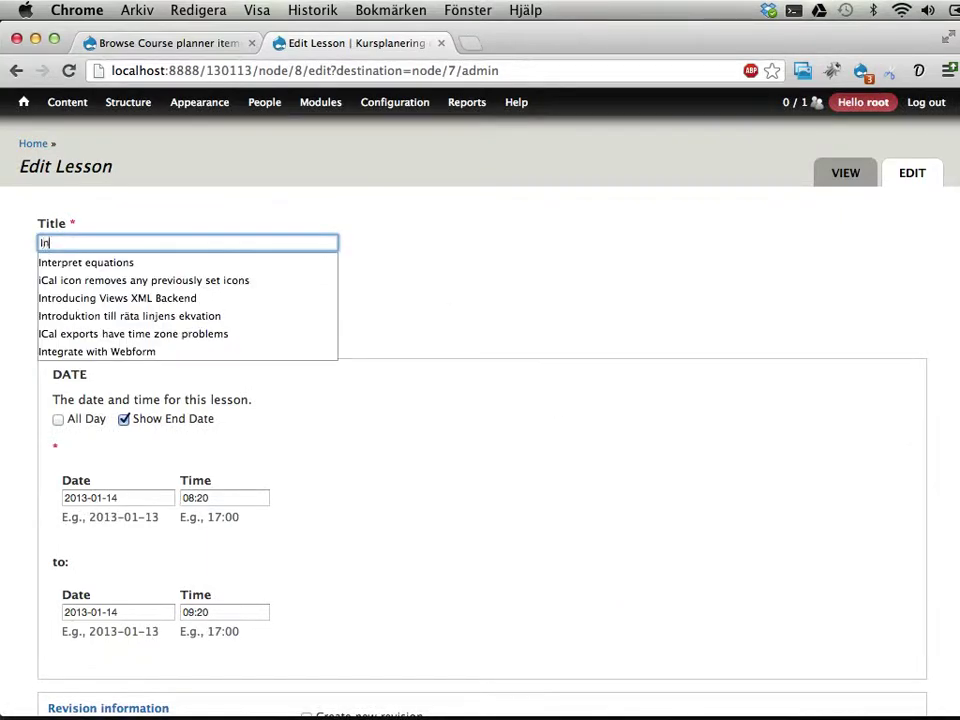
type("troduktion till matematik 2b")
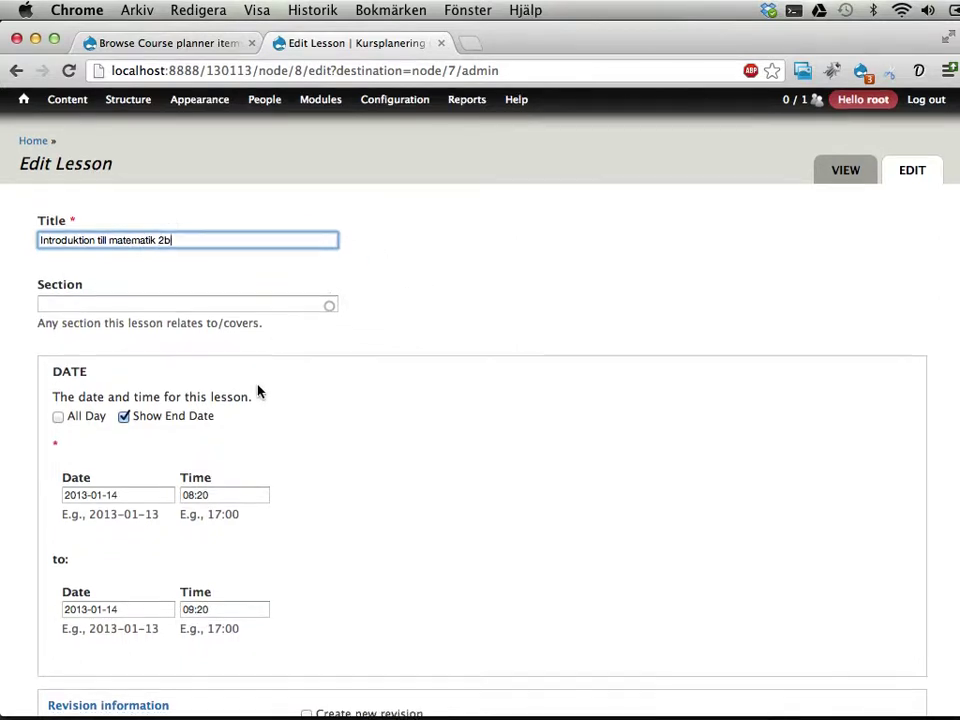
scroll(258, 388, "down", 3)
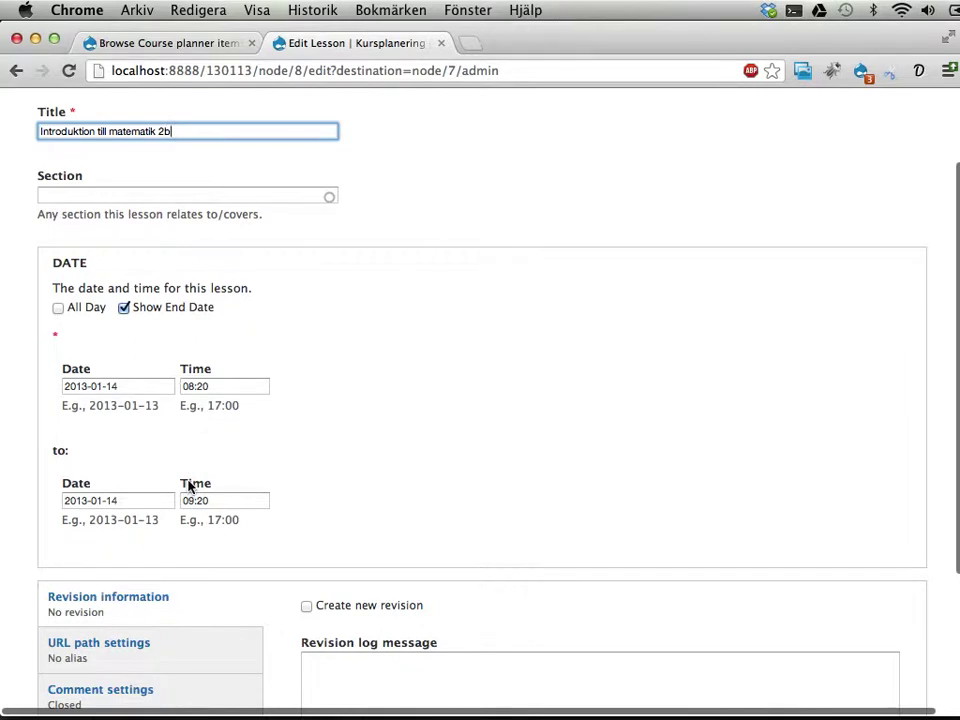
scroll(189, 487, "down", 5)
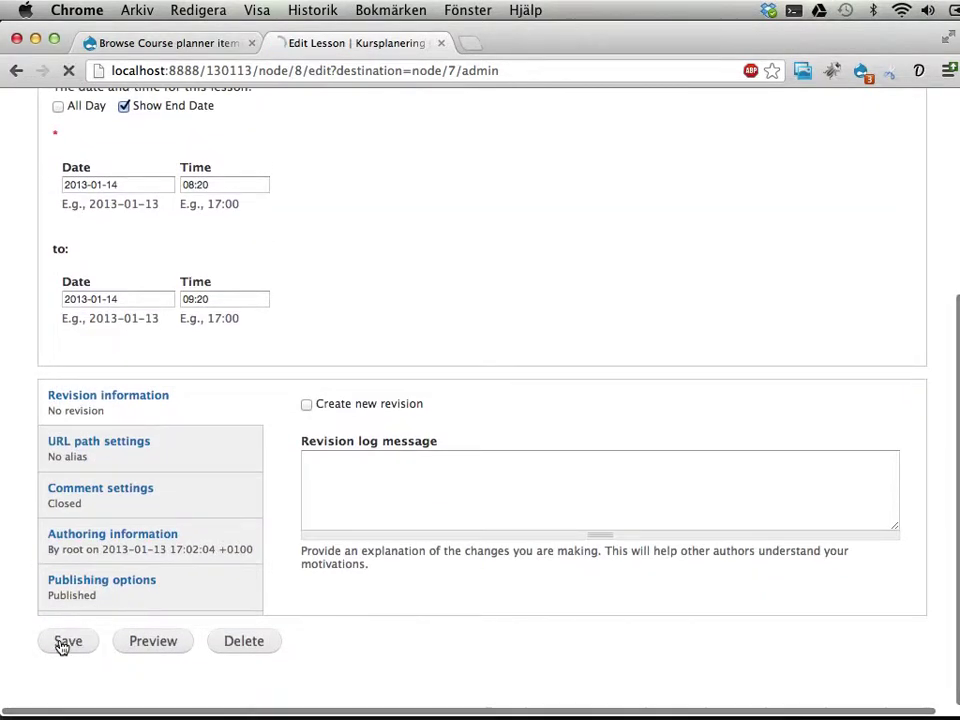
left_click(61, 643)
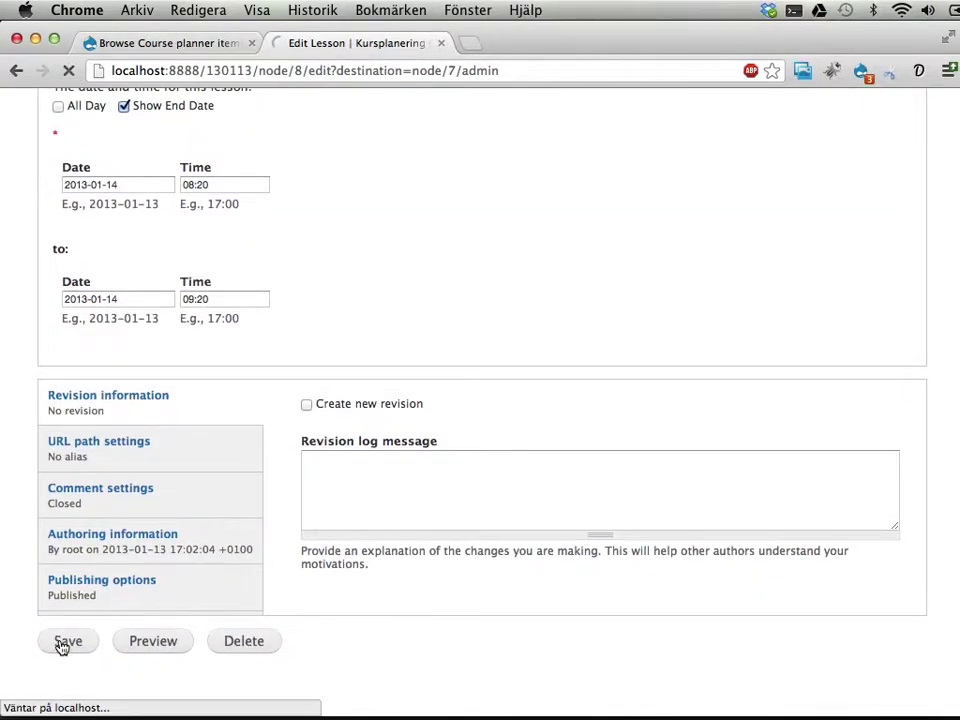
scroll(270, 510, "down", 8)
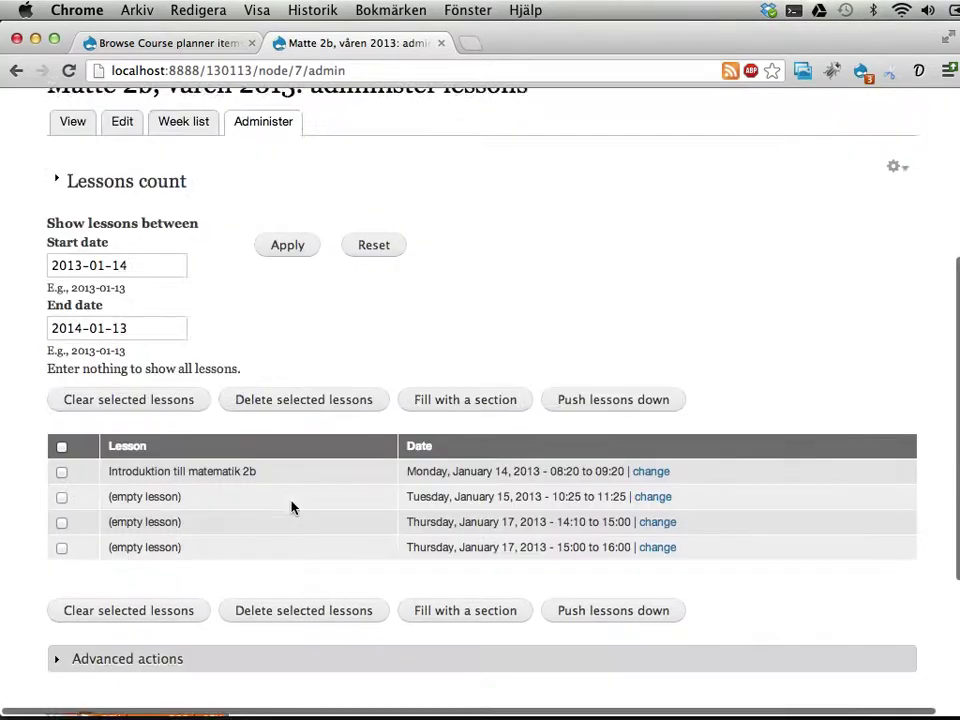
scroll(291, 507, "down", 1)
left_click_drag(109, 453, 263, 452)
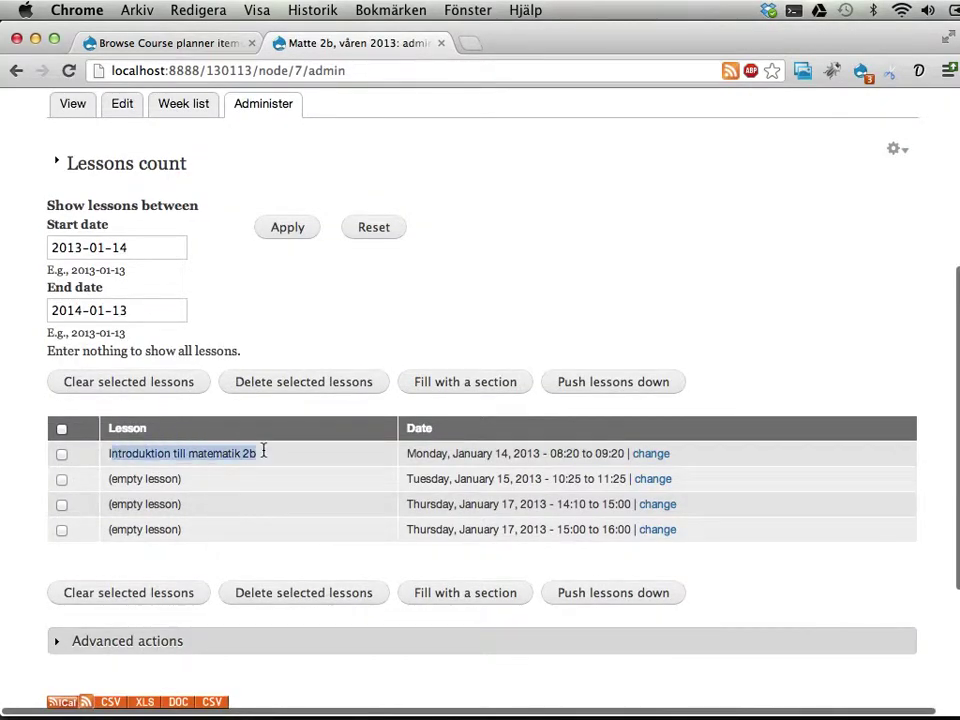
Title the Tuesday, January 15 lesson "Repetition från matte 1b" using the suggested entry, and save it.
scroll(263, 452, "up", 1)
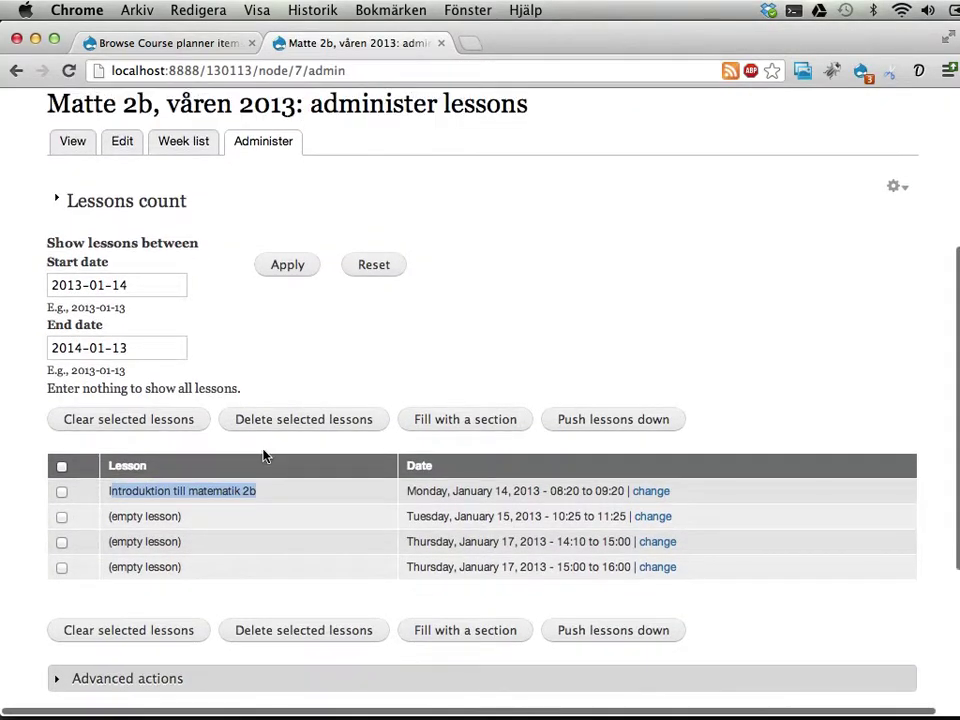
left_click(655, 520)
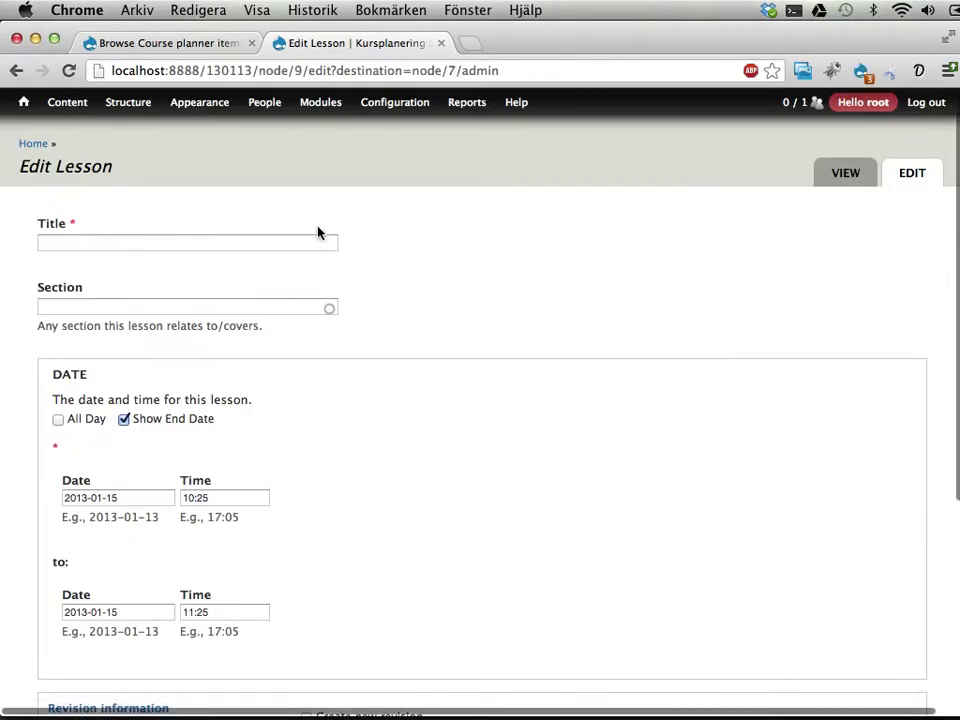
left_click(316, 238)
type("Repeti")
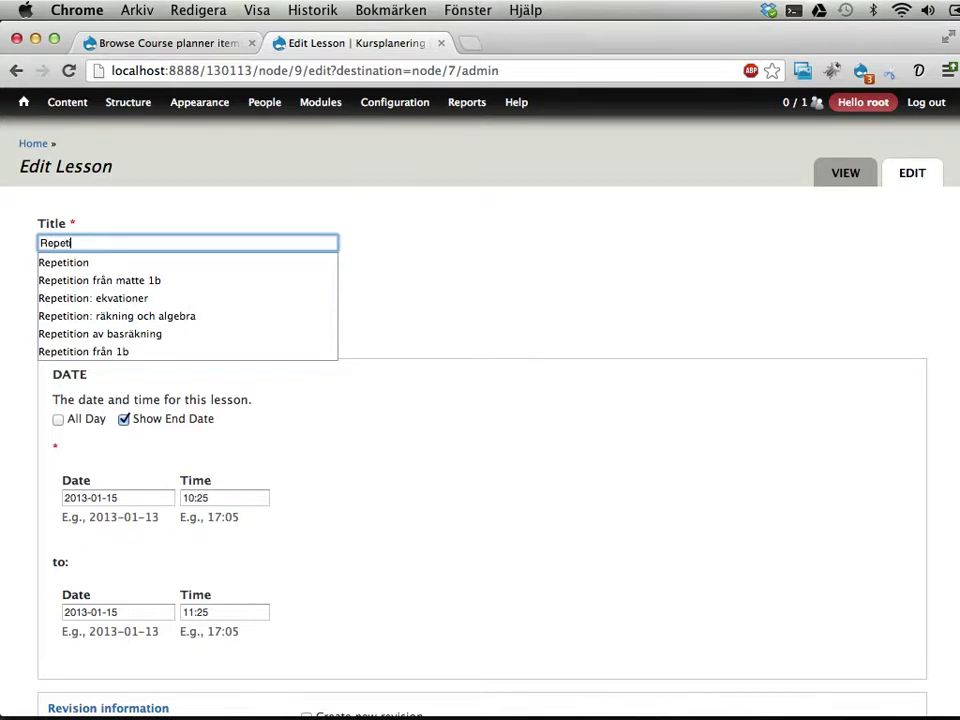
type("t")
key("Down")
key("Down")
key("Return")
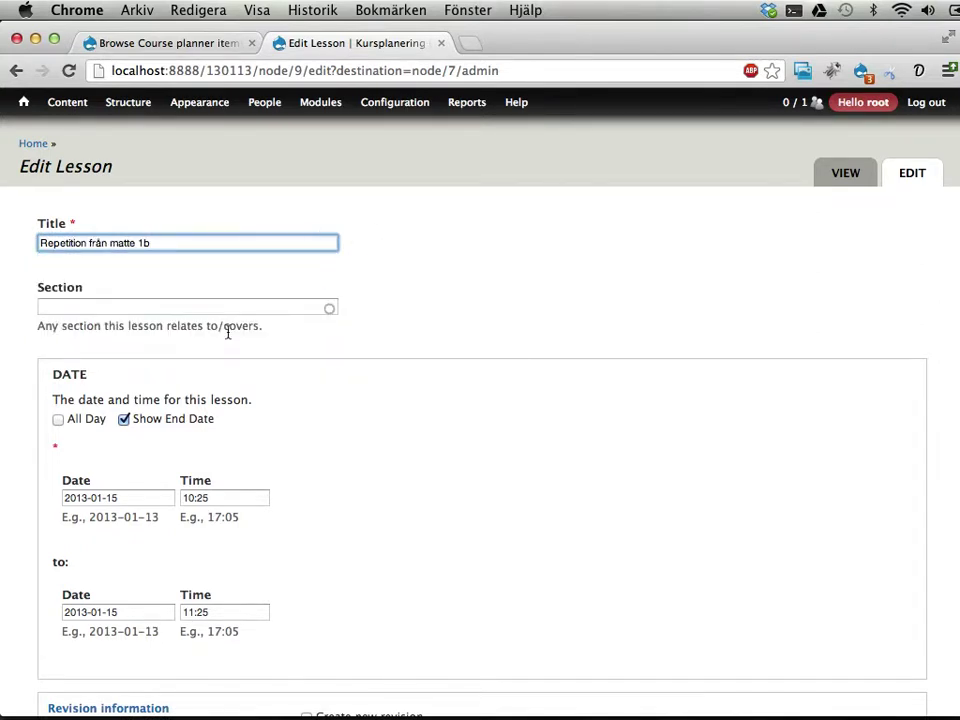
scroll(154, 394, "down", 5)
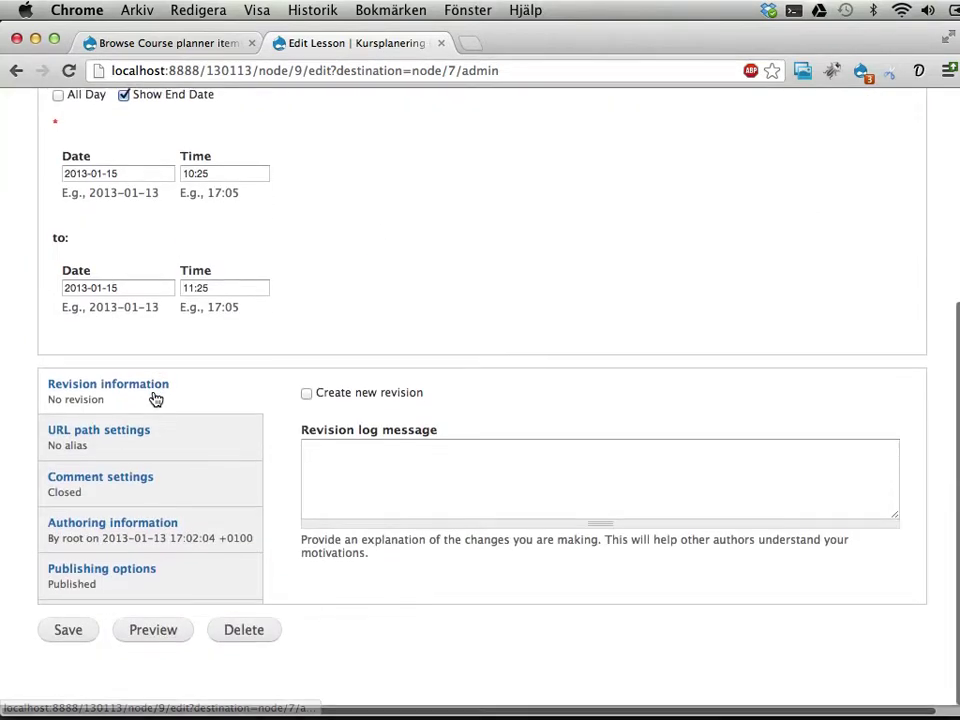
left_click(80, 645)
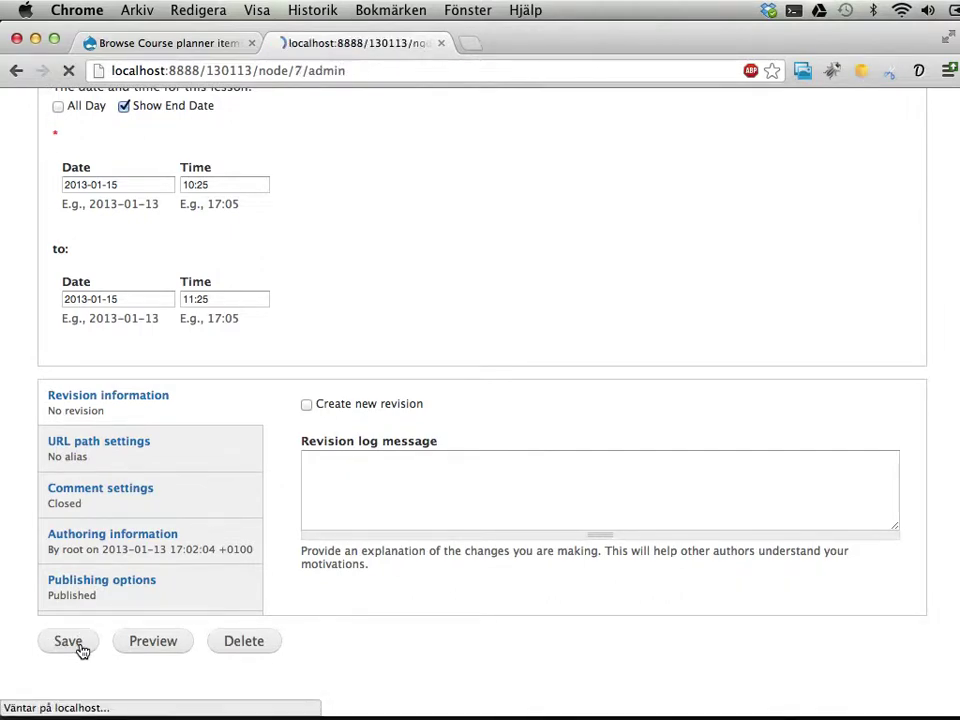
Return to the course offering's calendar and examine how the titled and empty lessons are shown.
scroll(215, 552, "down", 5)
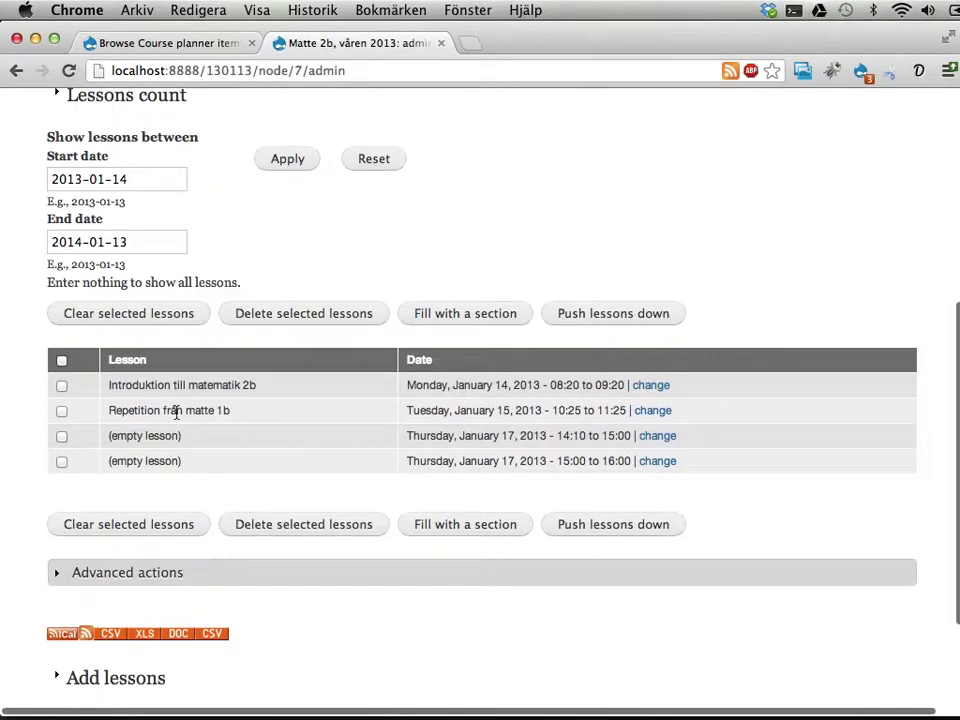
scroll(185, 418, "up", 5)
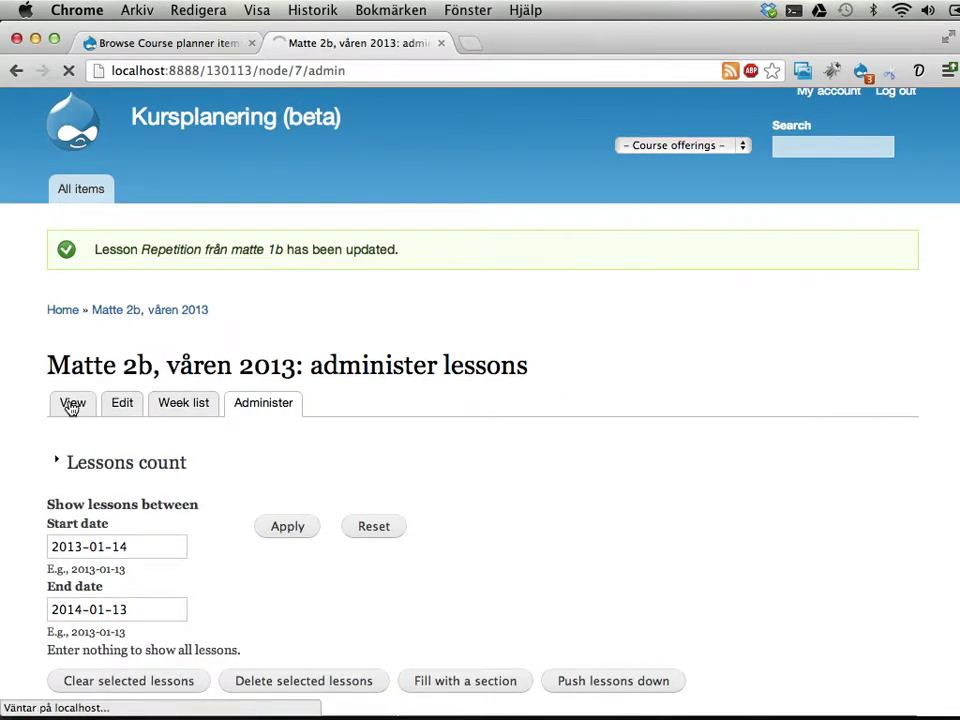
scroll(296, 440, "down", 4)
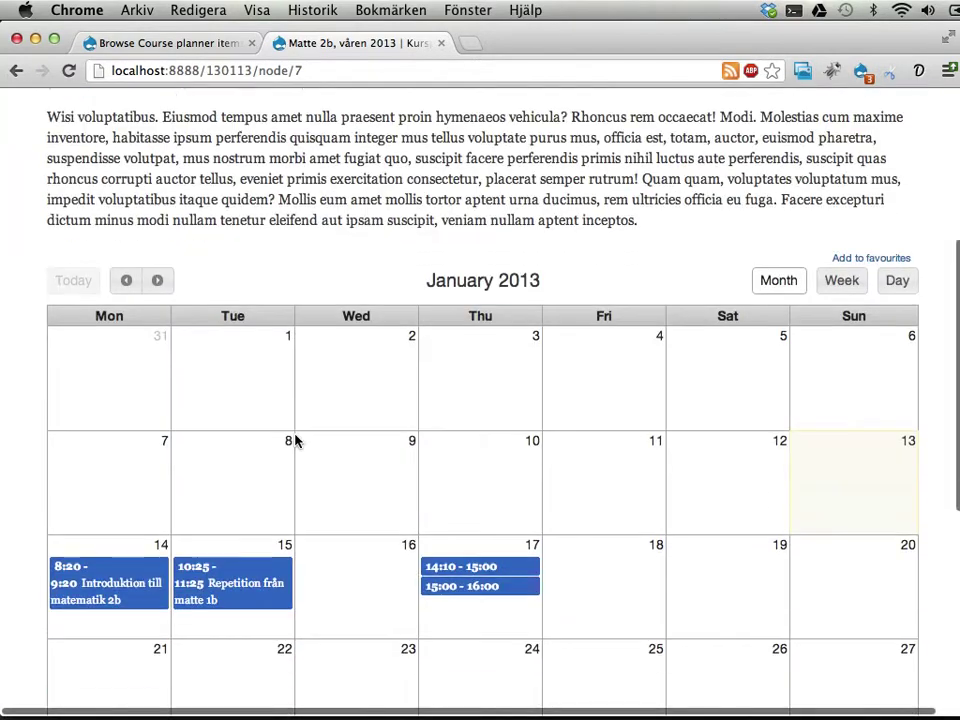
scroll(296, 440, "down", 2)
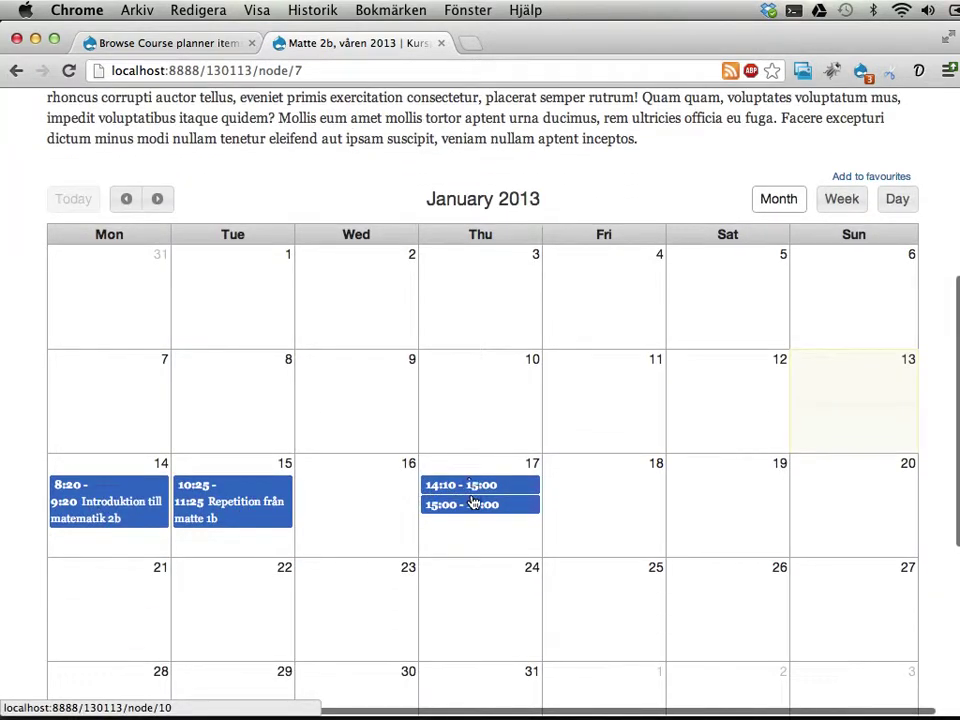
scroll(354, 534, "down", 4)
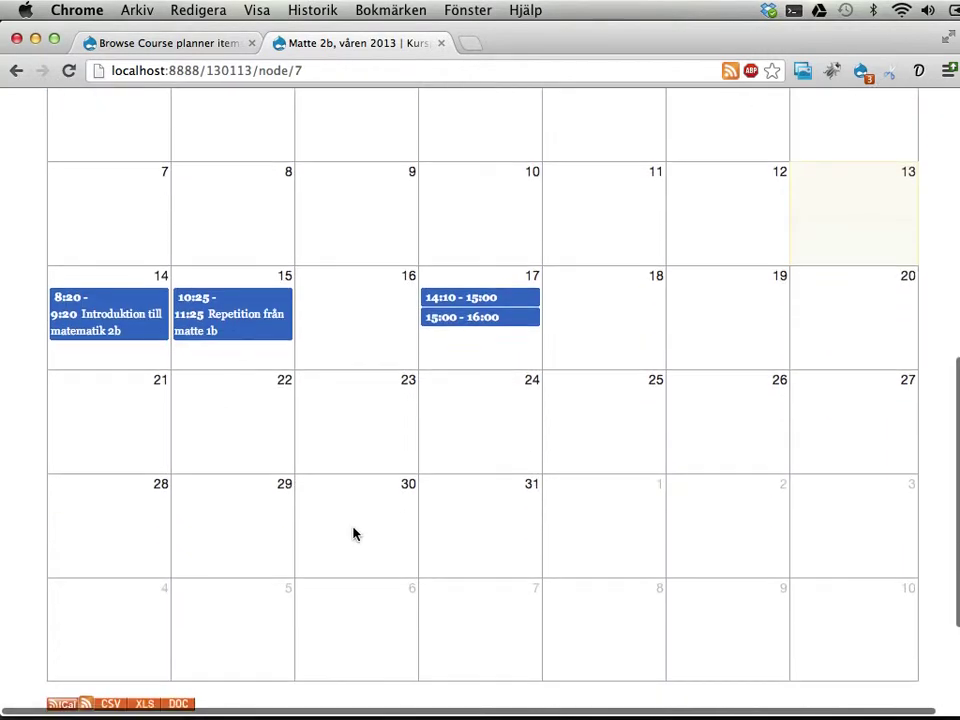
scroll(354, 534, "down", 4)
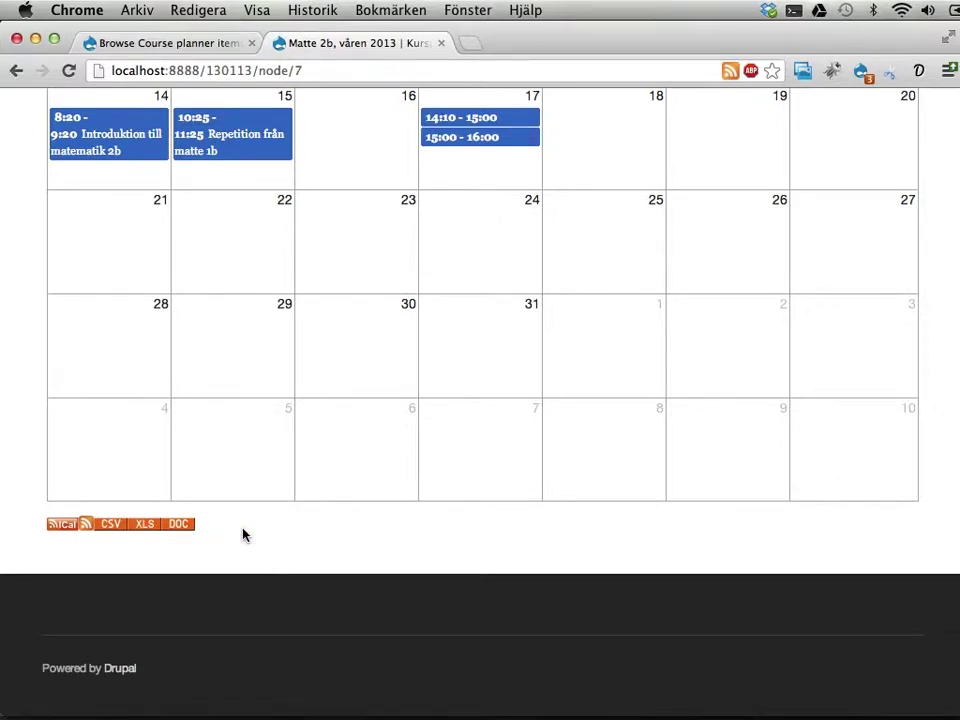
scroll(242, 535, "up", 10)
scroll(242, 535, "up", 1)
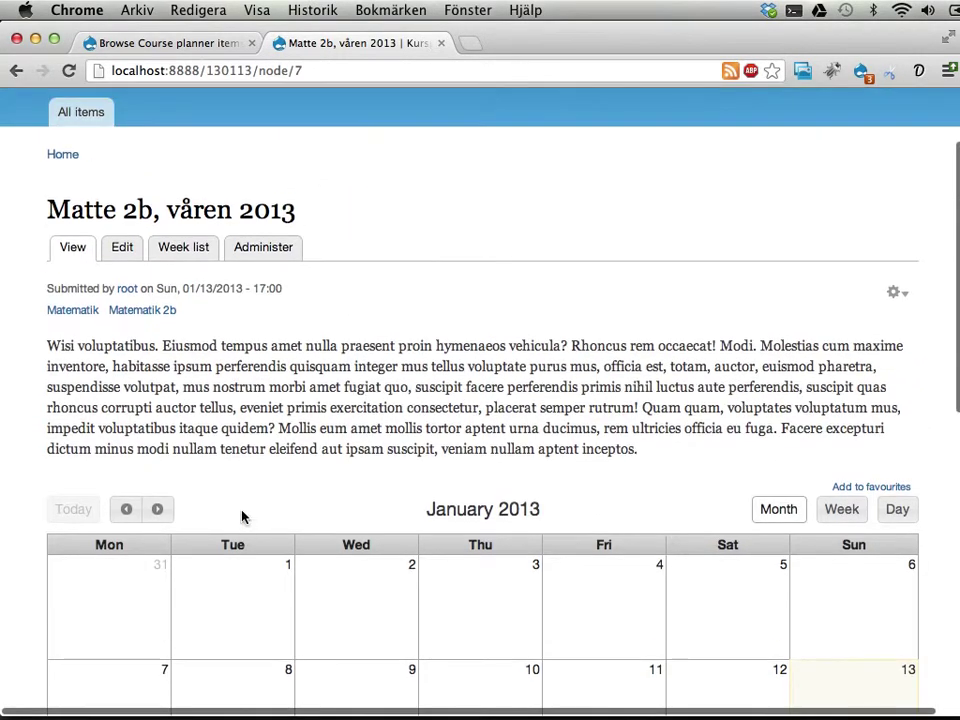
Open the course offering's week list and examine the lessons listed for week 03.
left_click(184, 251)
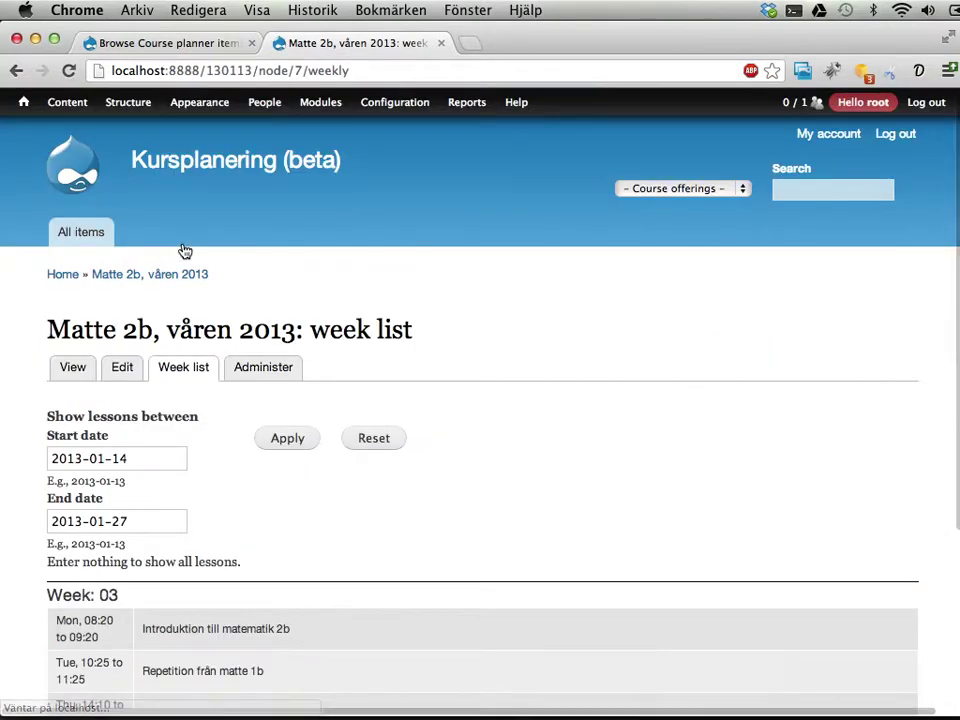
scroll(293, 419, "down", 5)
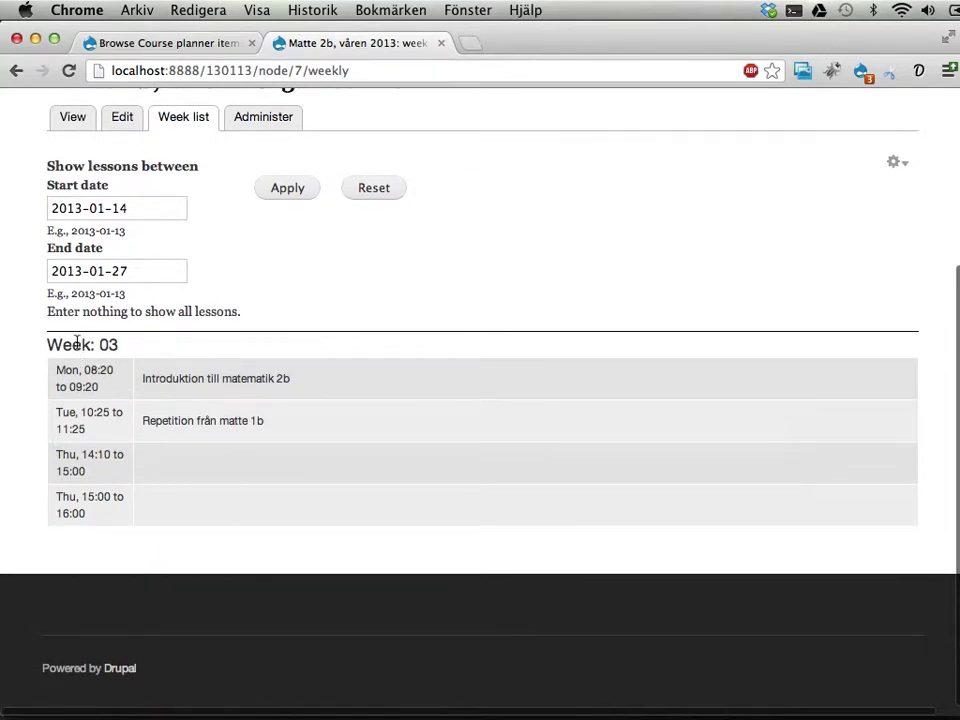
left_click_drag(121, 345, 97, 345)
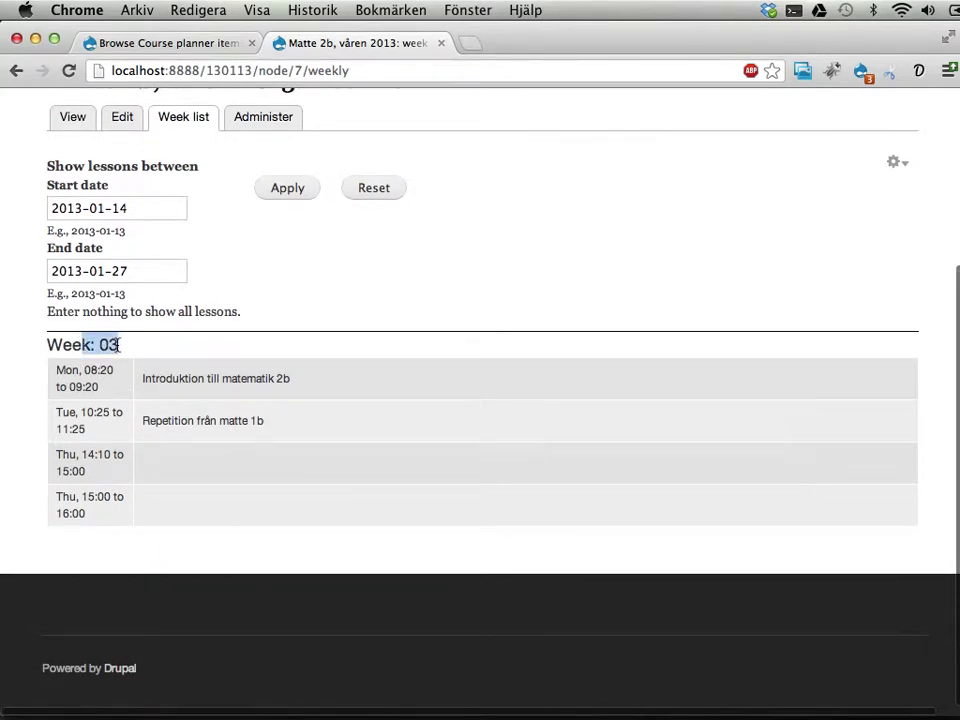
left_click(119, 347)
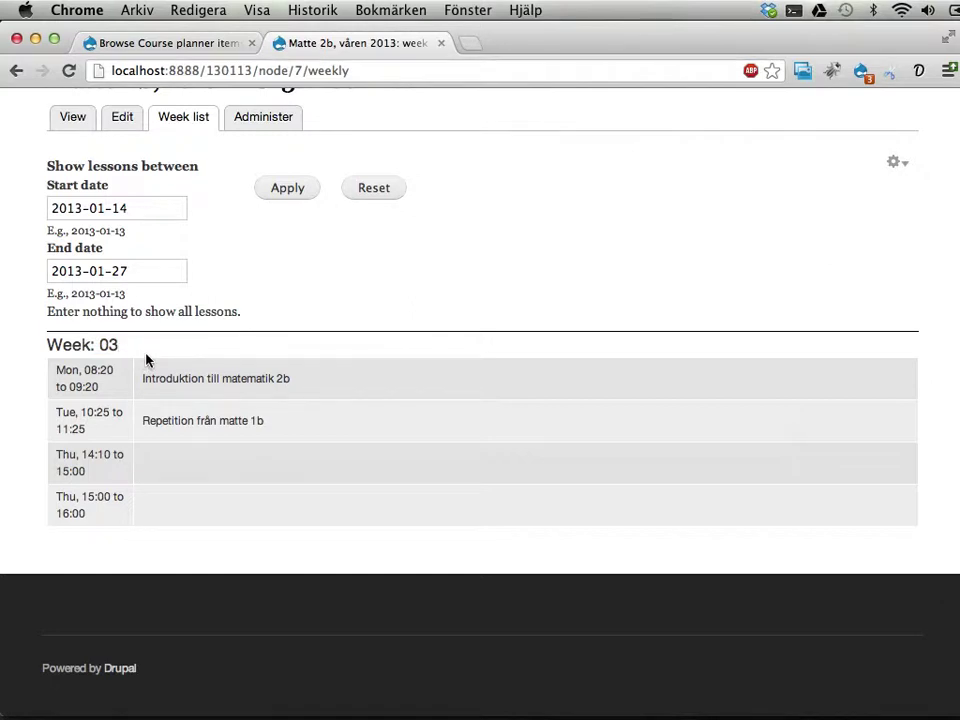
Open the print preview of the week list and fit the page to the preview's width.
key("super+p")
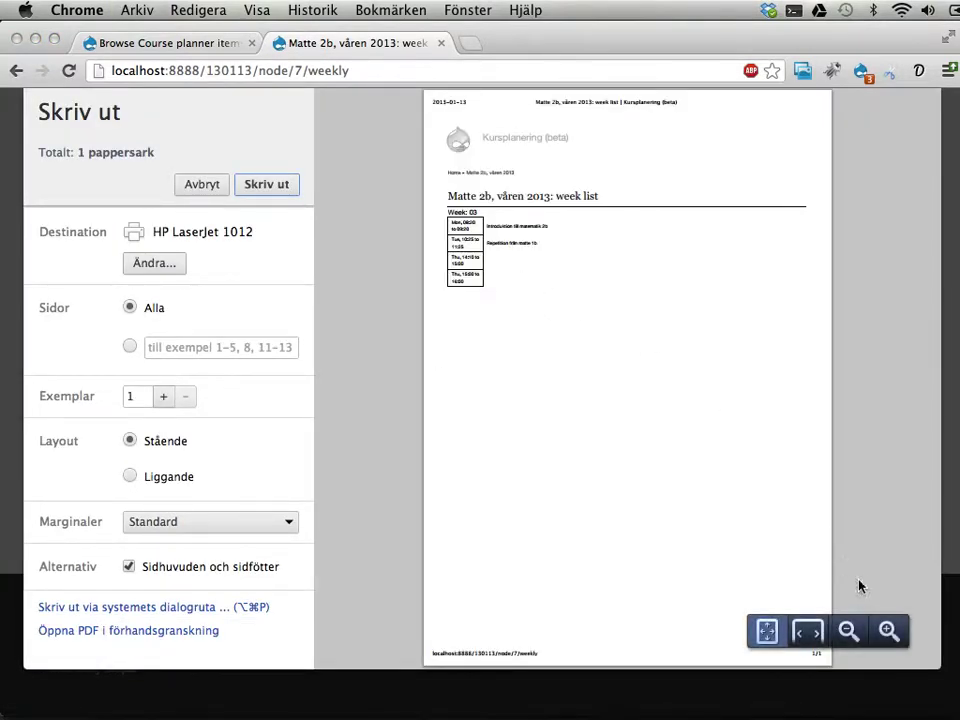
left_click(813, 635)
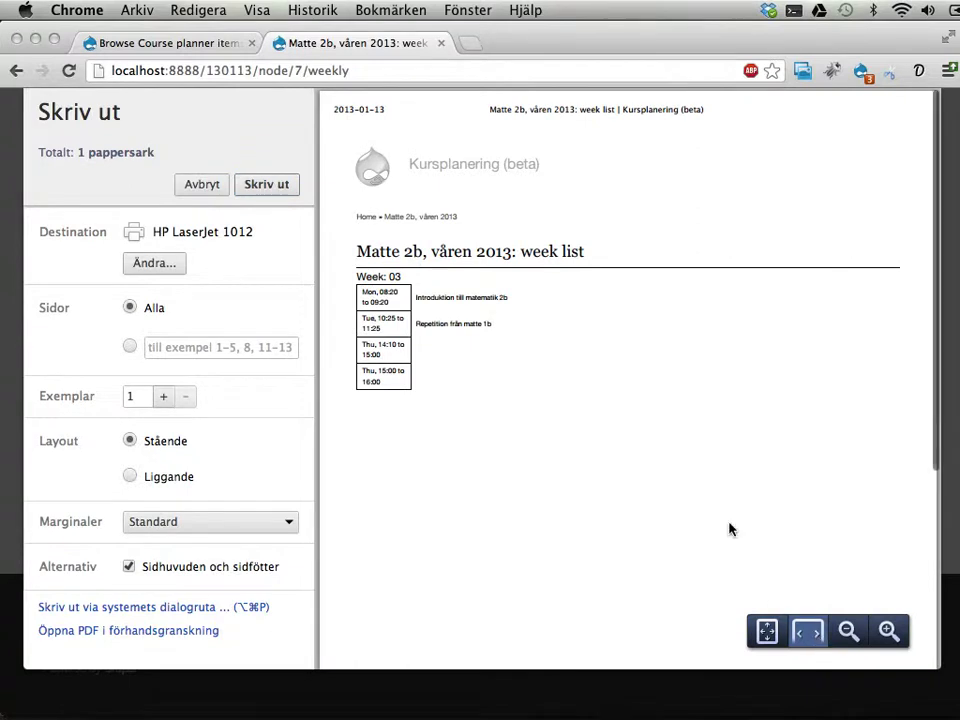
Examine the week 03 heading, lesson times and titles in the enlarged print preview, and close it without printing.
left_click_drag(358, 275, 408, 276)
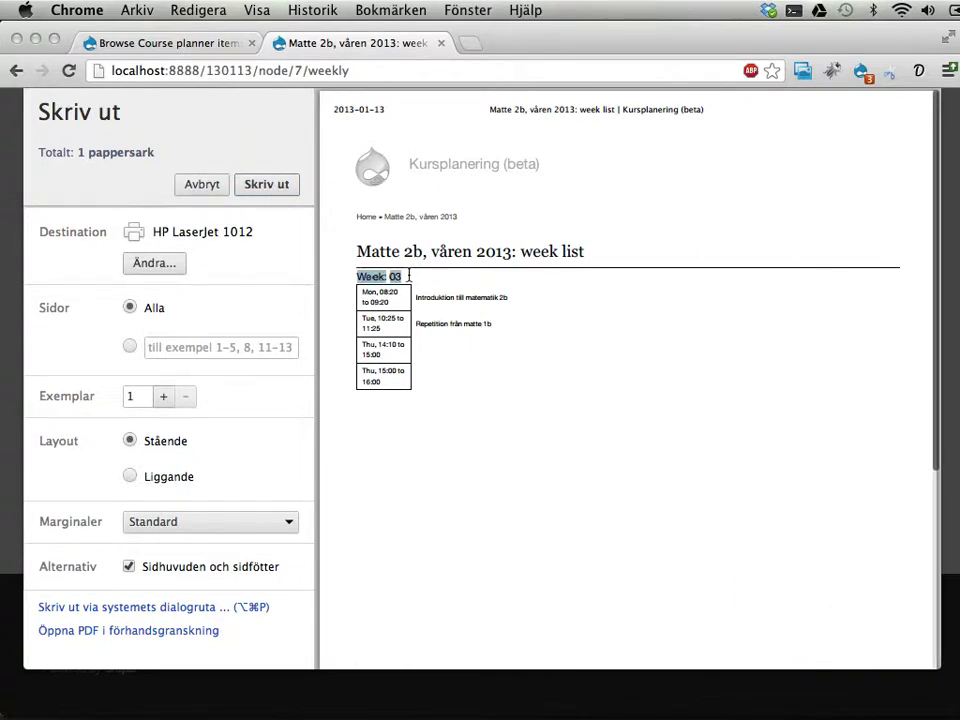
left_click(371, 381)
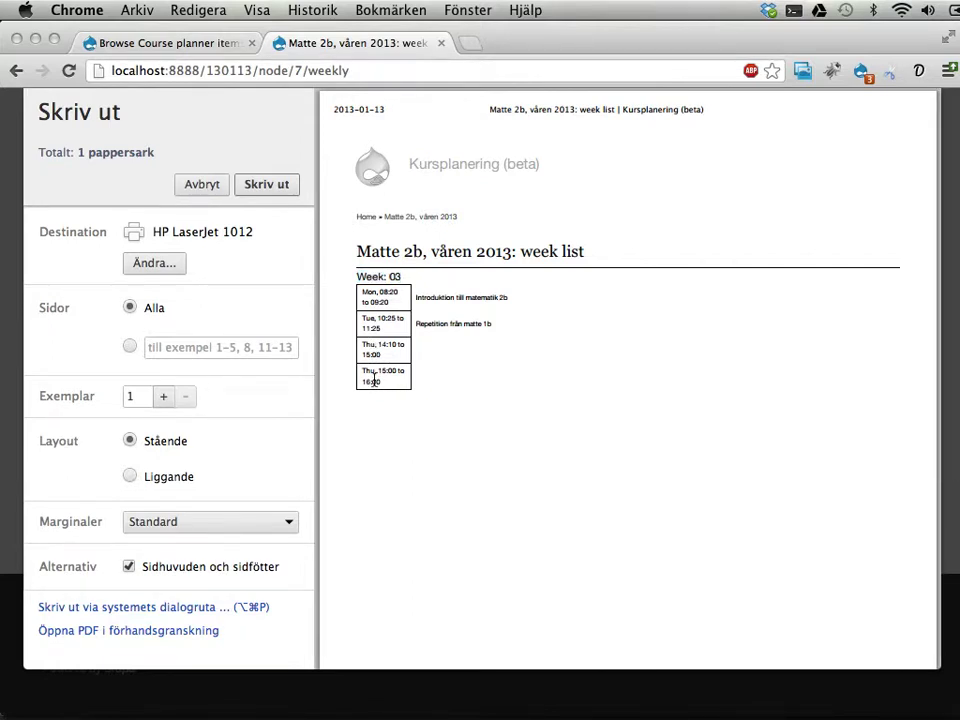
left_click_drag(424, 300, 493, 305)
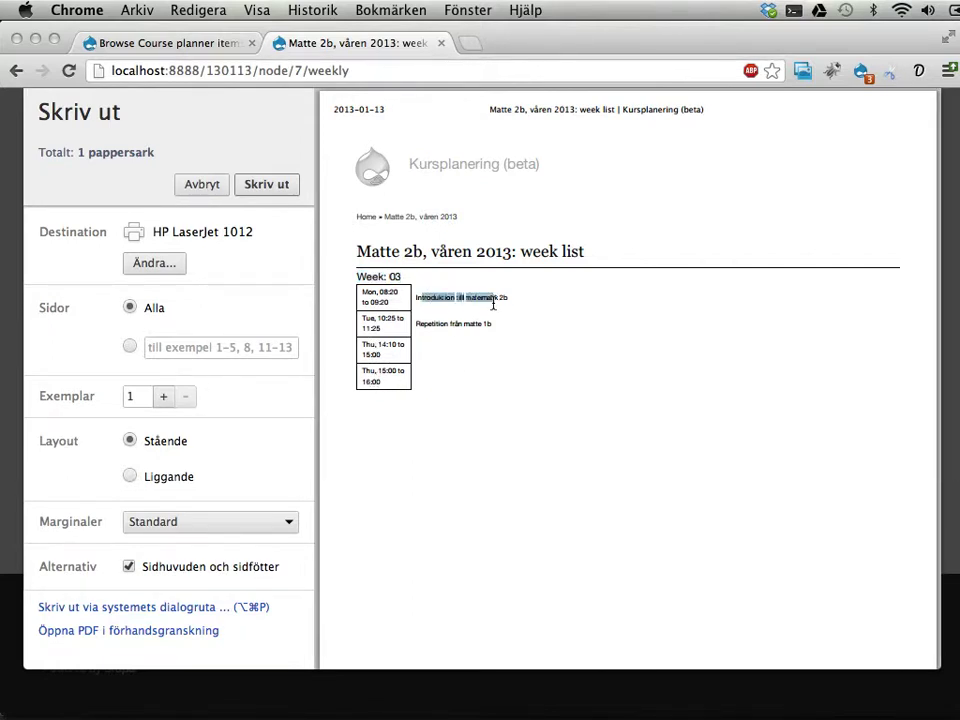
left_click(476, 389)
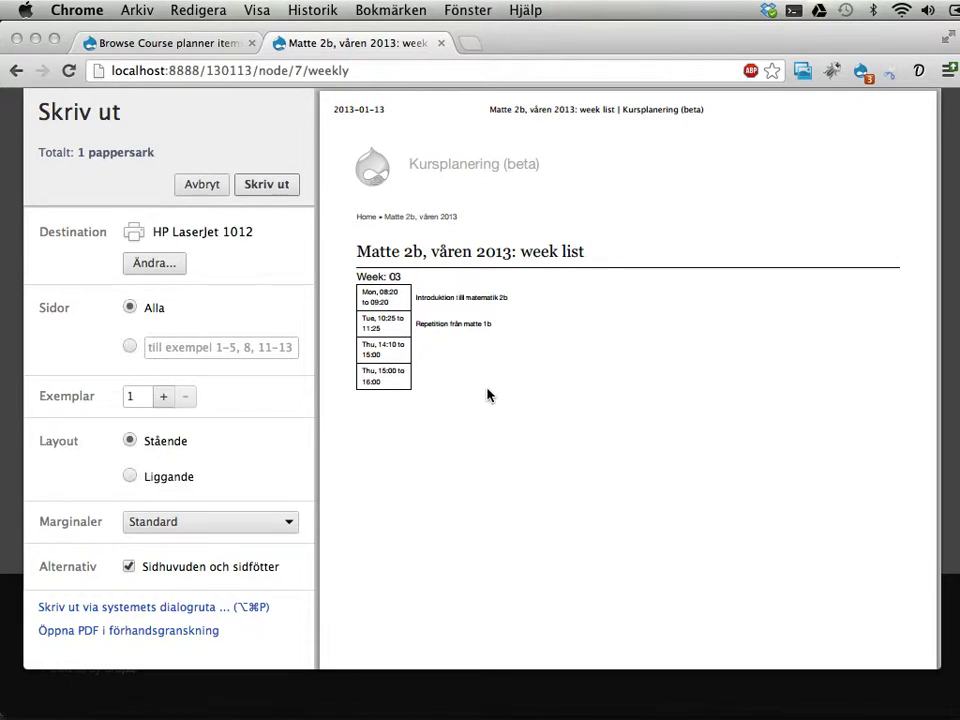
left_click(887, 629)
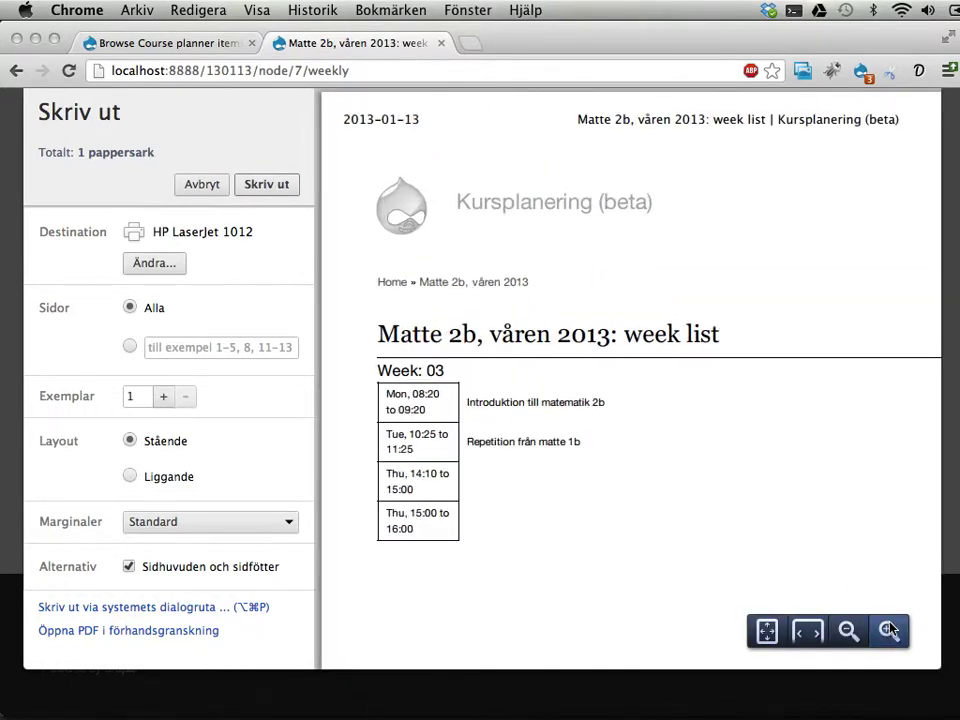
scroll(767, 507, "down", 2)
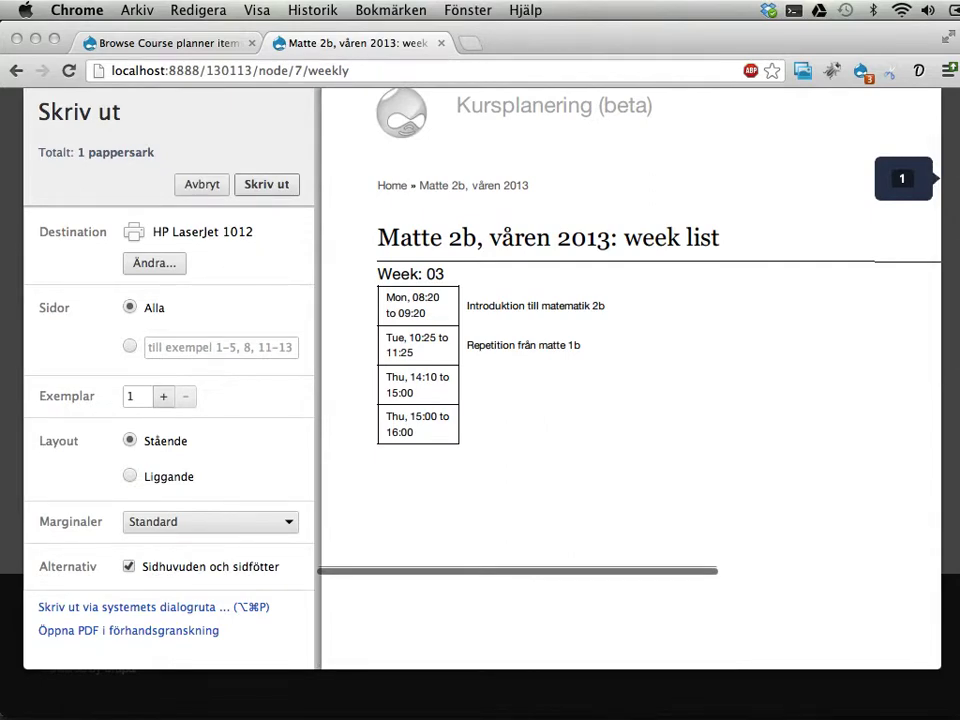
key("Escape")
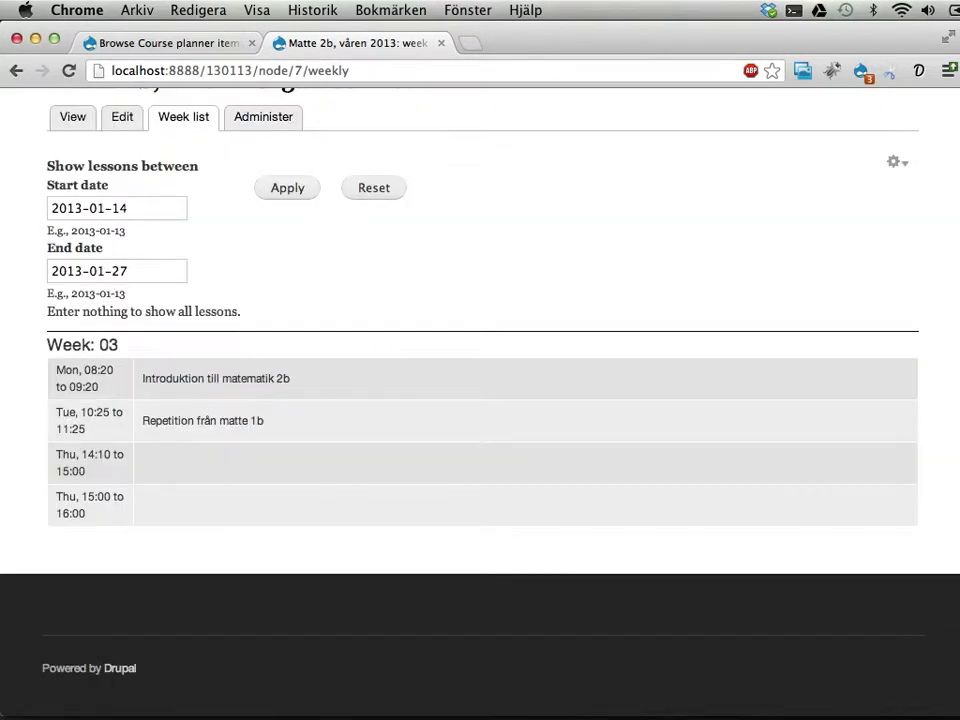
Reload the course offering's week list page and review the lesson rows under week 03.
key("super+r")
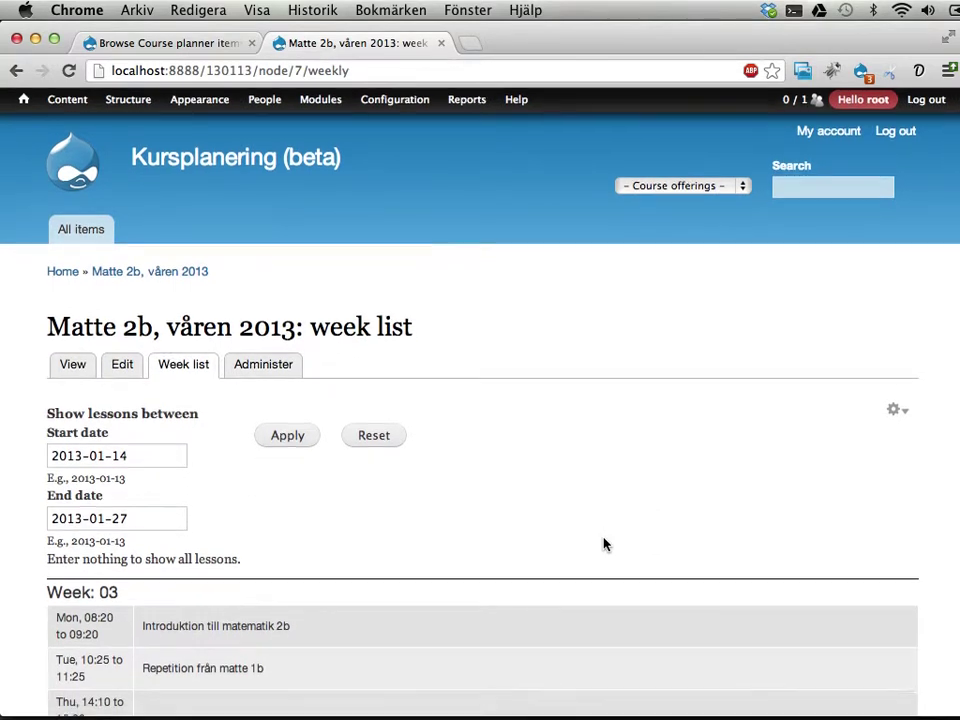
scroll(356, 572, "down", 3)
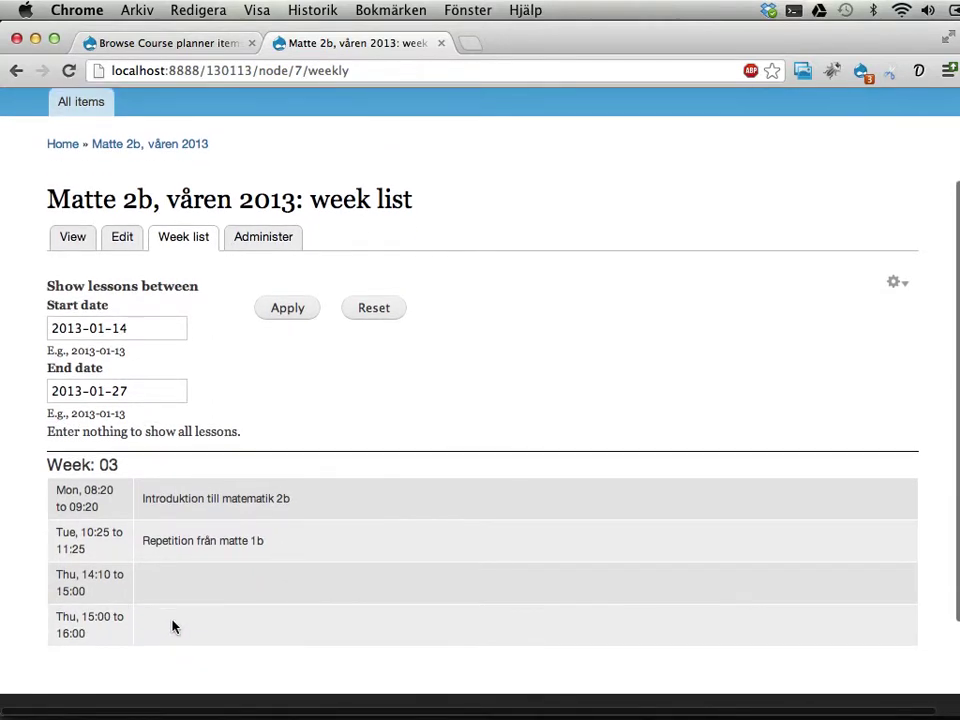